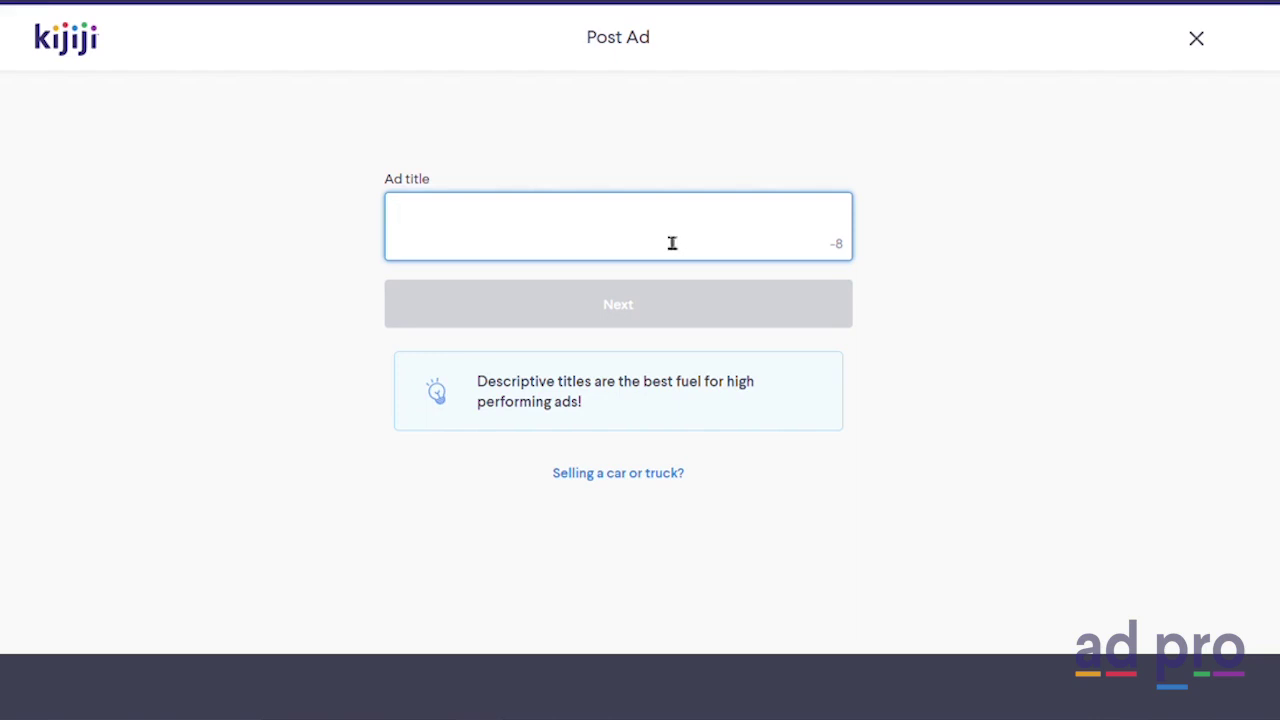
- Title the ad "Authentic XBRAND Phone For Sale Now MUST SELL Fast" and assign it to Buy & Sell > Phones > Cell Phones
{"action": "type", "text": "Authentic XBRAND Phone For Sale Now MUST SELL Fast"}
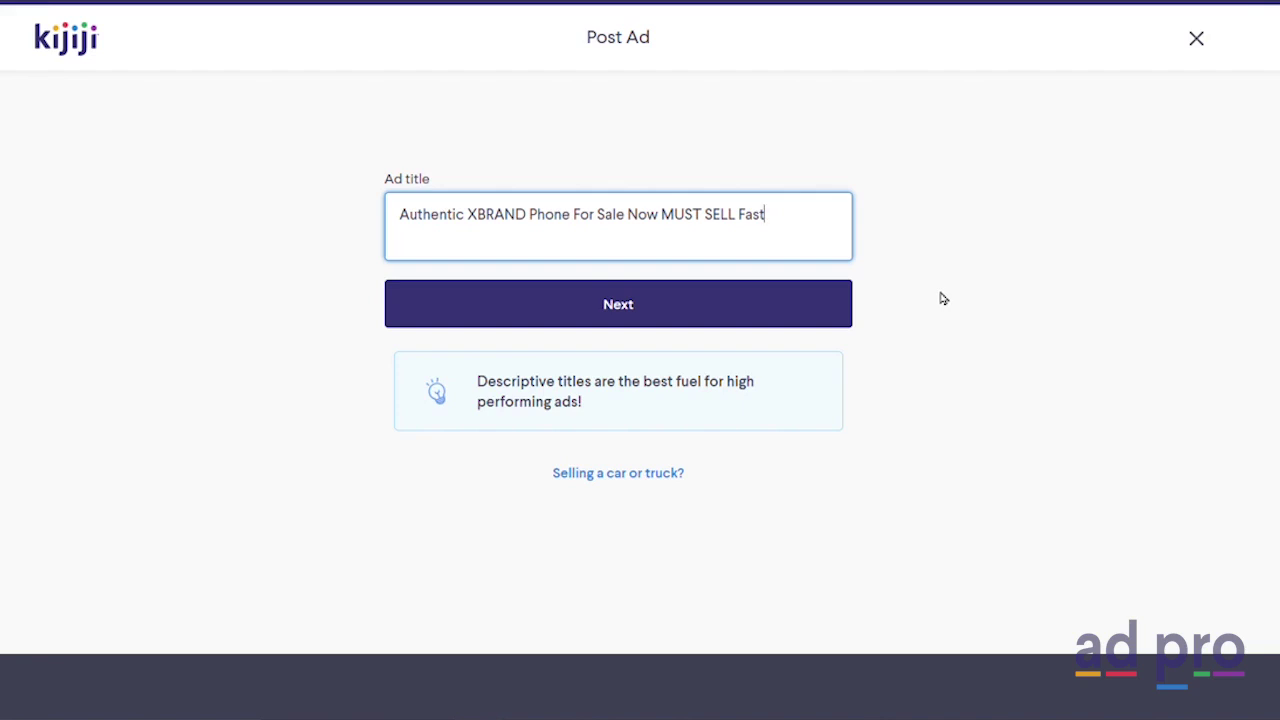
{"action": "left_click", "coordinate": [657, 310]}
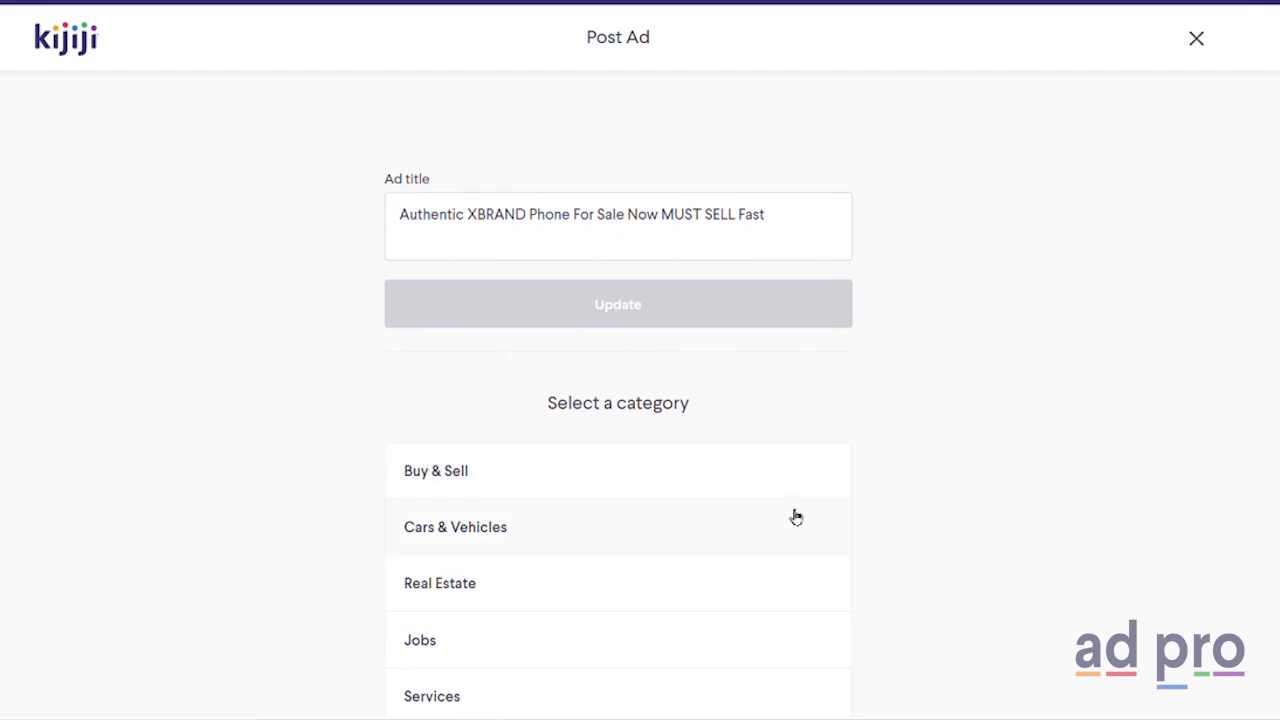
{"action": "scroll", "coordinate": [796, 517], "scroll_direction": "down", "scroll_amount": 3}
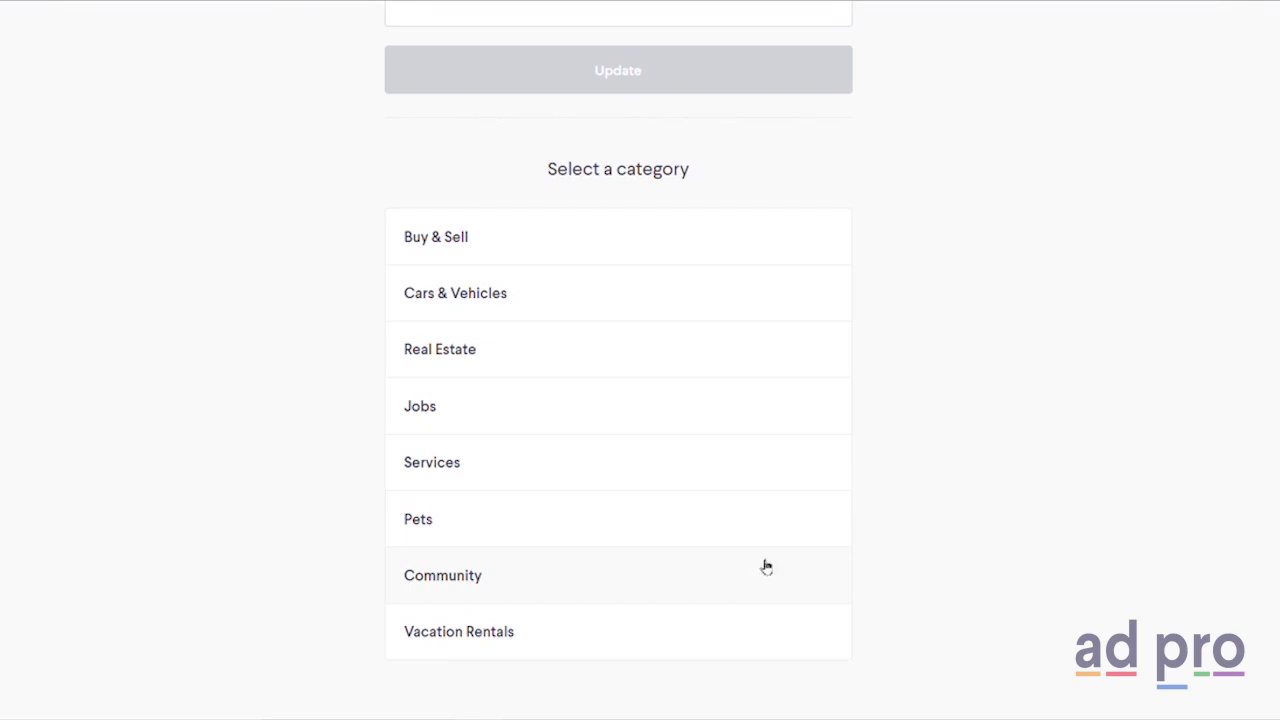
{"action": "left_click", "coordinate": [725, 258]}
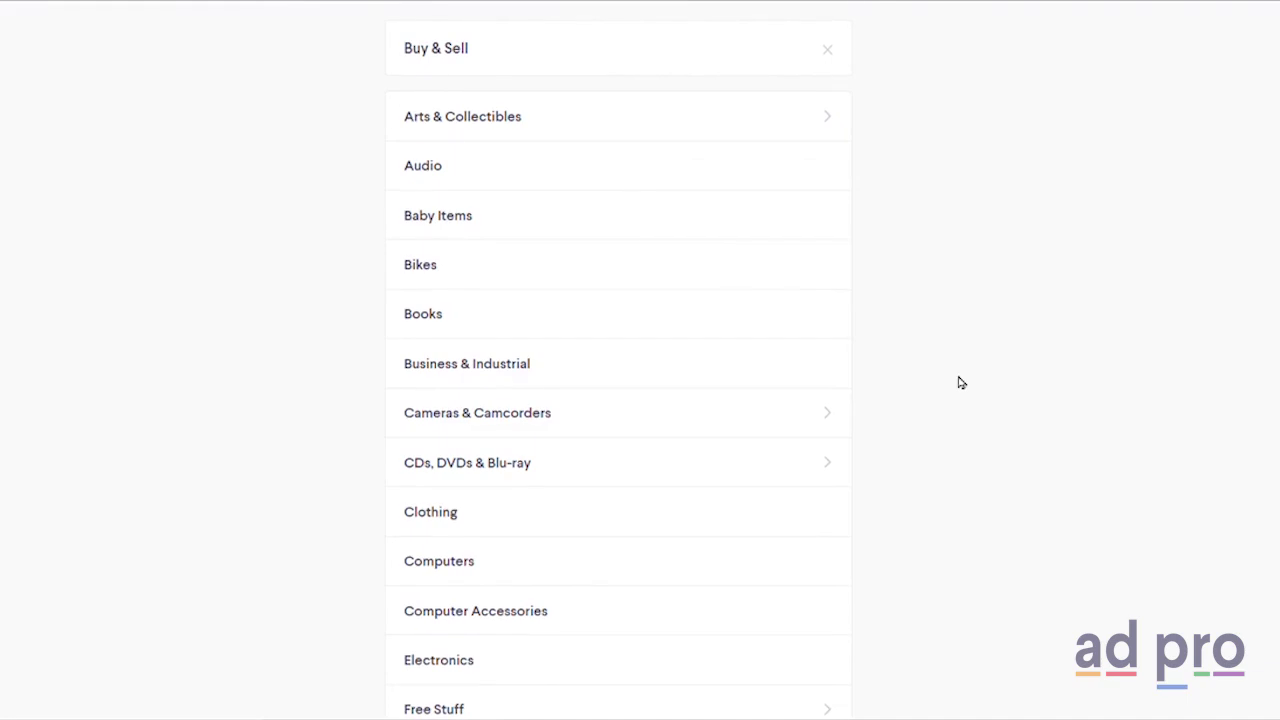
{"action": "scroll", "coordinate": [849, 357], "scroll_direction": "down", "scroll_amount": 4}
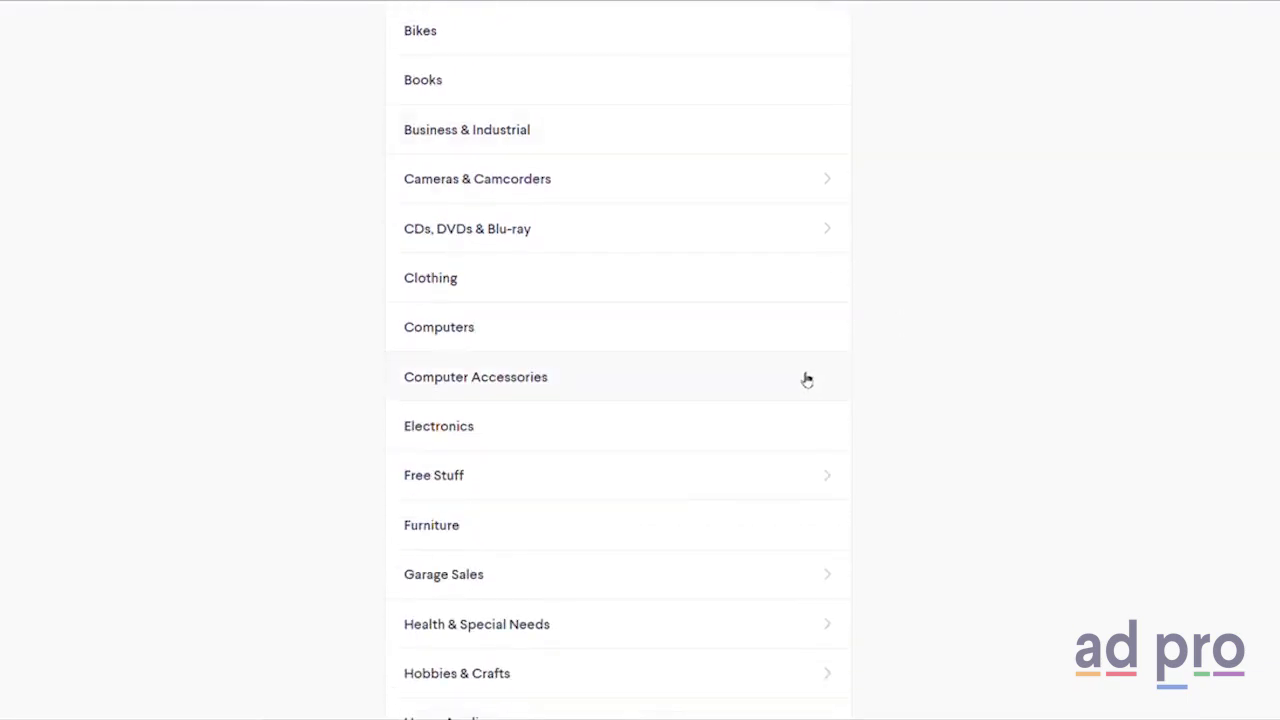
{"action": "scroll", "coordinate": [798, 386], "scroll_direction": "down", "scroll_amount": 5}
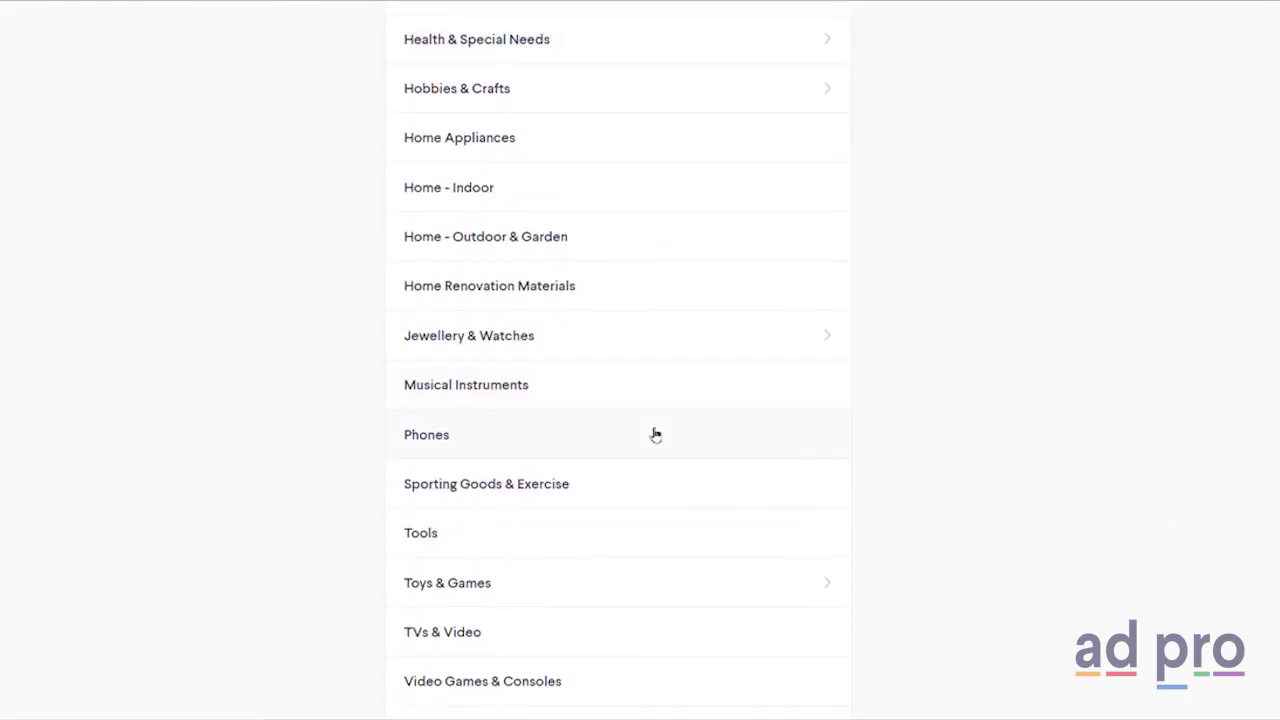
{"action": "left_click", "coordinate": [655, 435]}
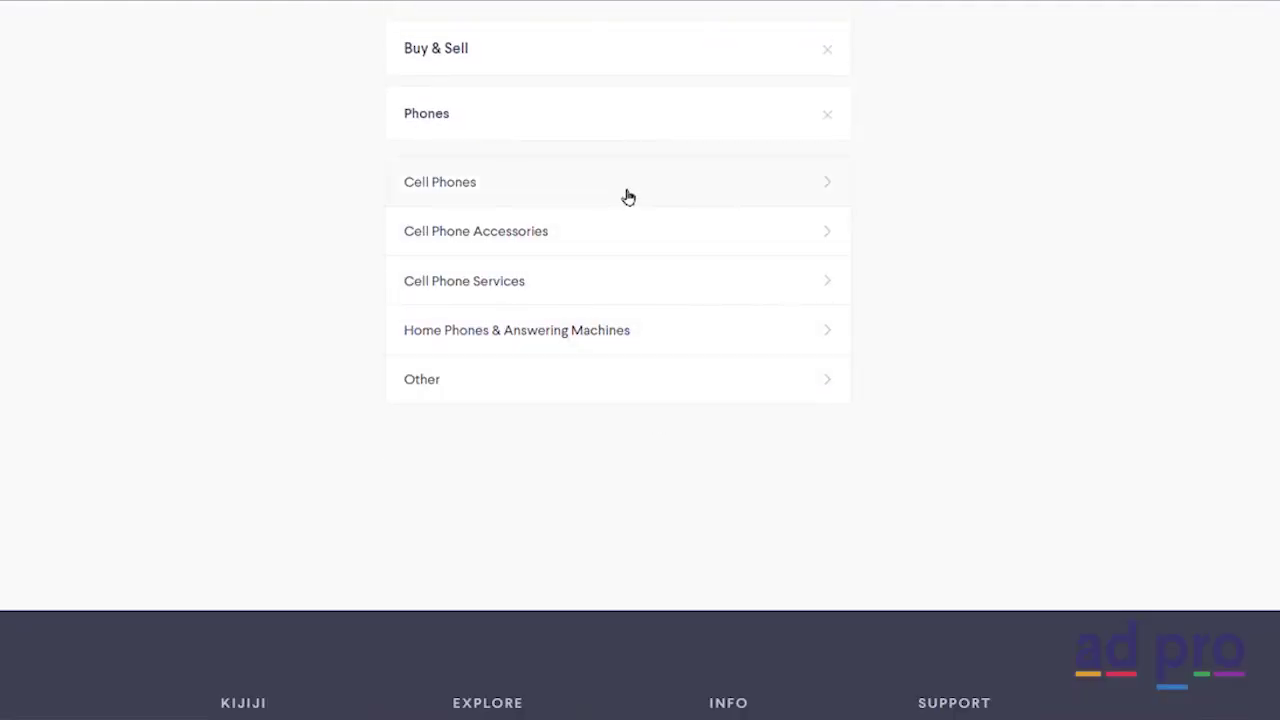
{"action": "left_click", "coordinate": [628, 197]}
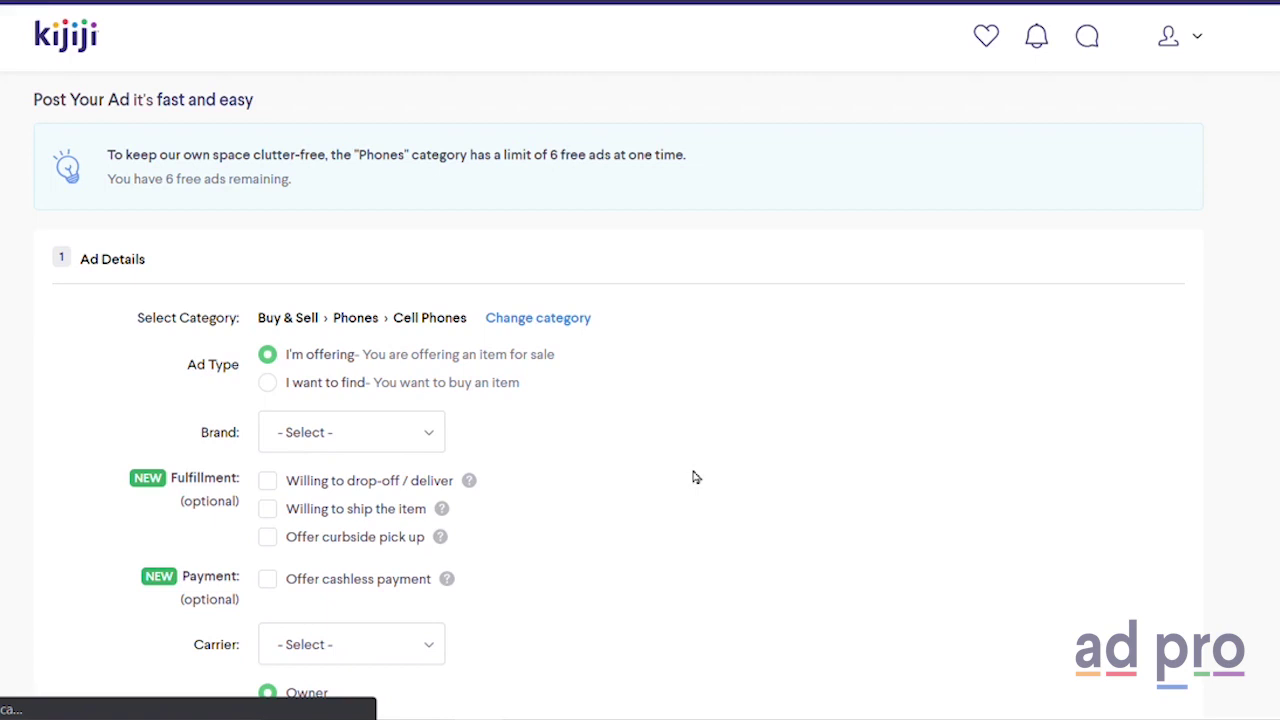
- Set the ad type to I'm offering and choose Offer curbside pick up as the fulfillment option
{"action": "scroll", "coordinate": [696, 477], "scroll_direction": "down", "scroll_amount": 2}
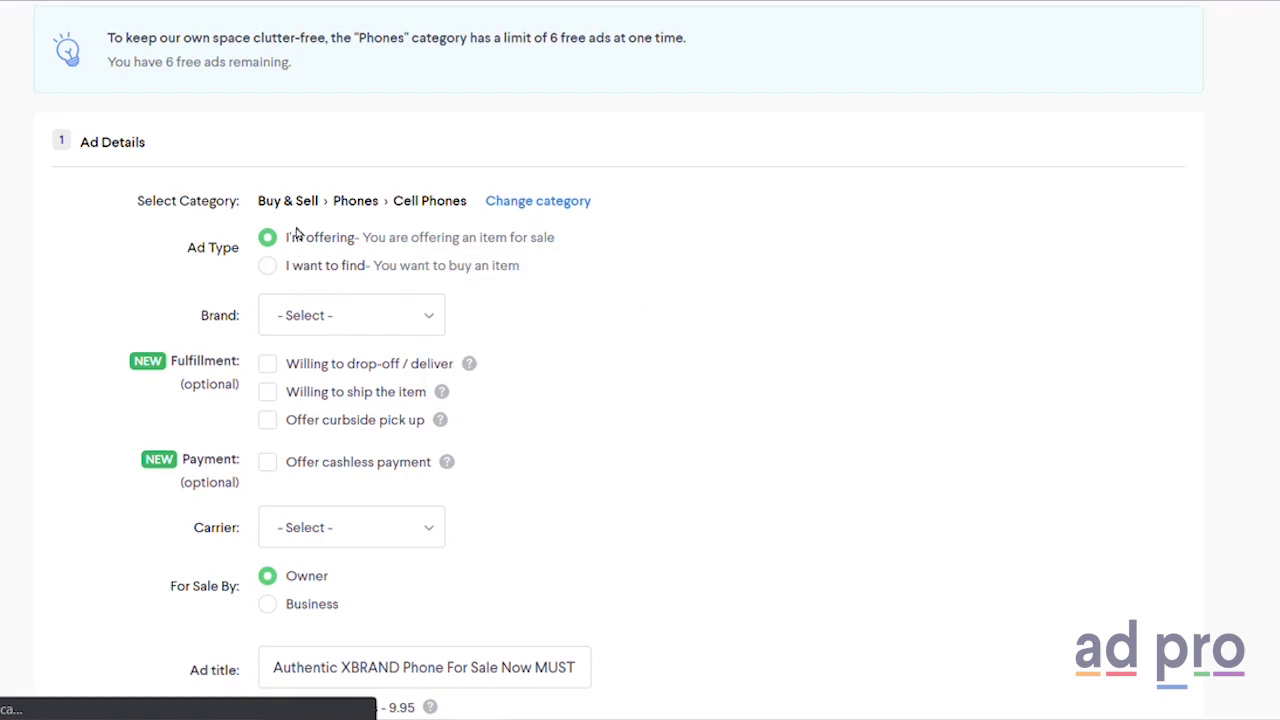
{"action": "left_click", "coordinate": [344, 236]}
{"action": "left_click", "coordinate": [344, 423]}
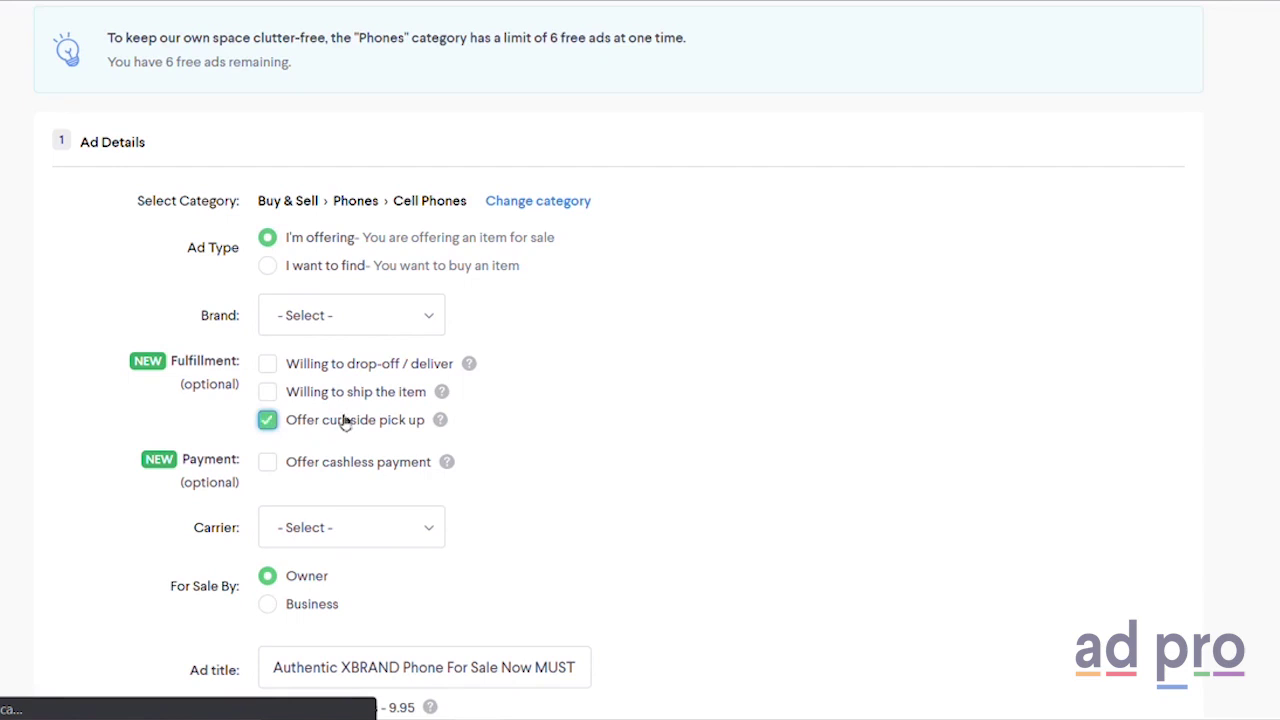
- Set the phone's brand and carrier to Other, with Owner as the seller type
{"action": "left_click", "coordinate": [388, 329]}
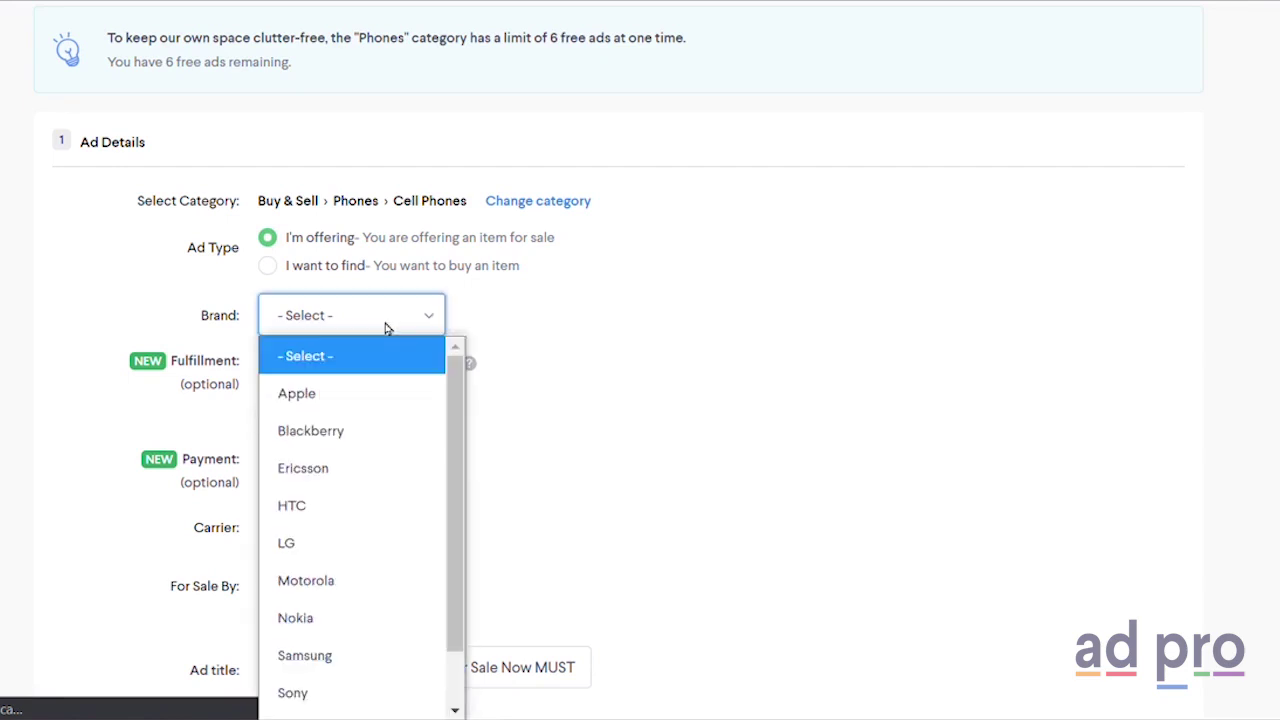
{"action": "scroll", "coordinate": [371, 428], "scroll_direction": "down", "scroll_amount": 1}
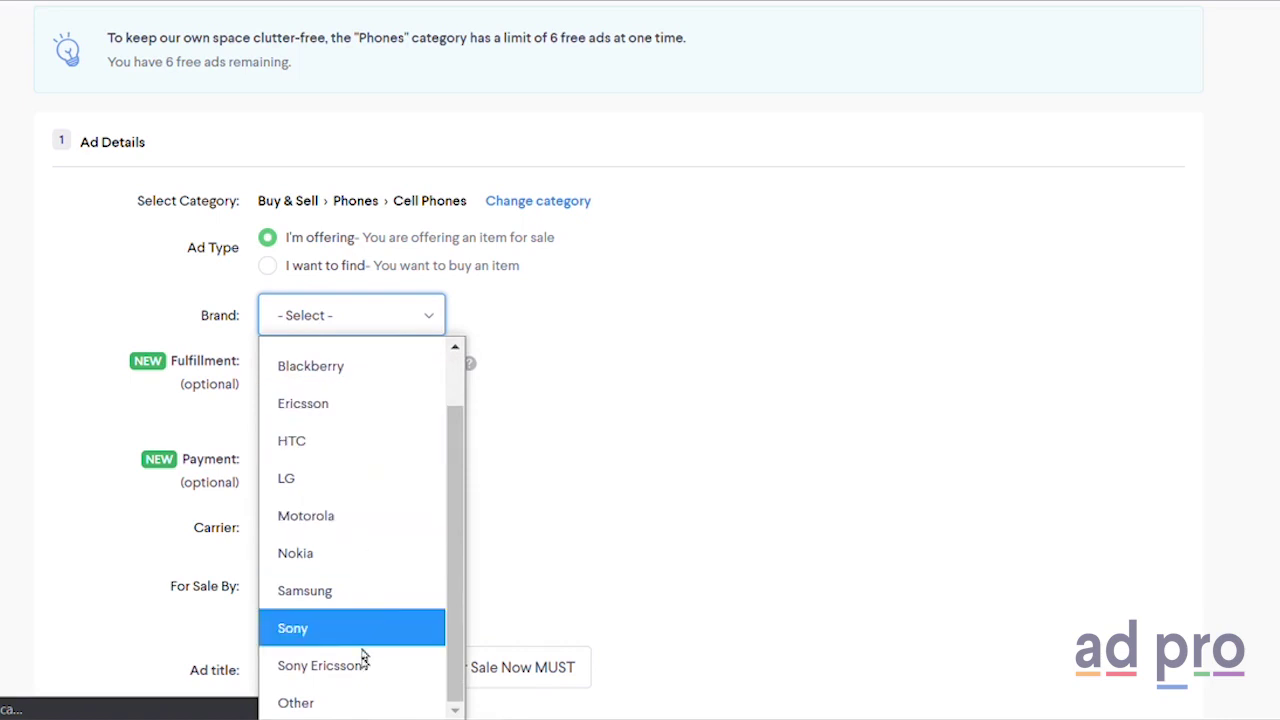
{"action": "left_click", "coordinate": [364, 699]}
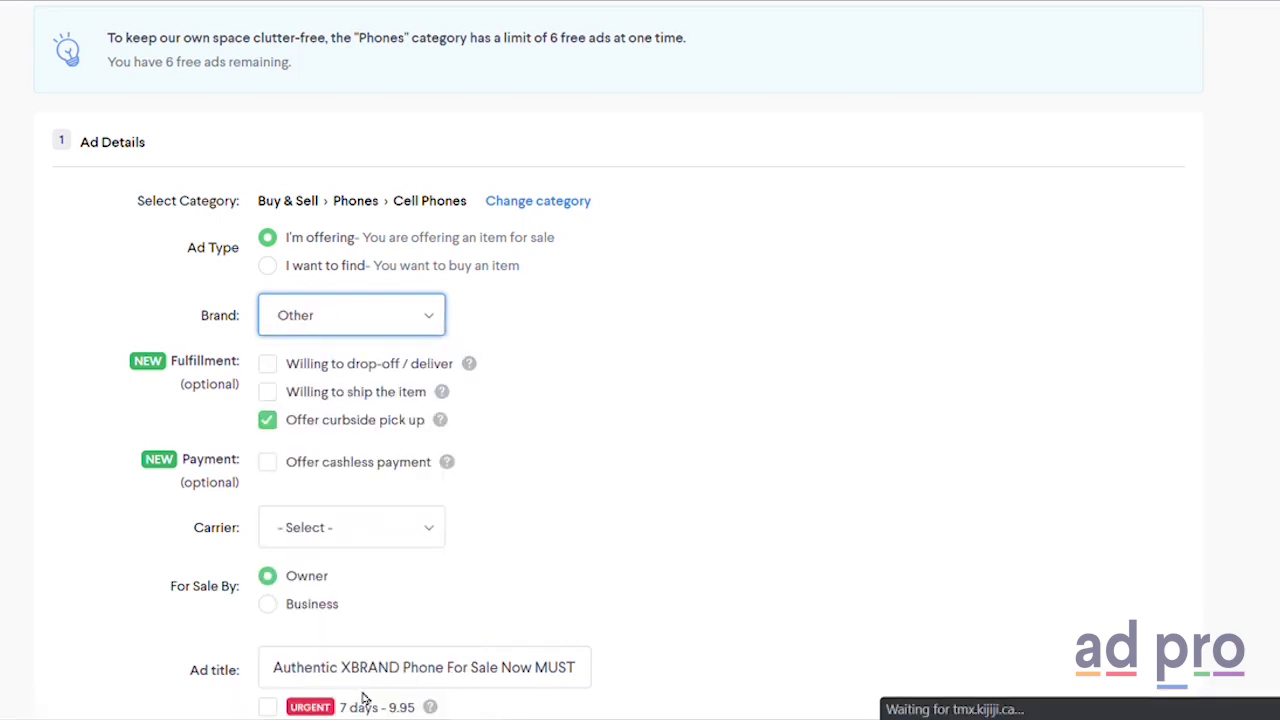
{"action": "left_click", "coordinate": [317, 577]}
{"action": "left_click", "coordinate": [367, 545]}
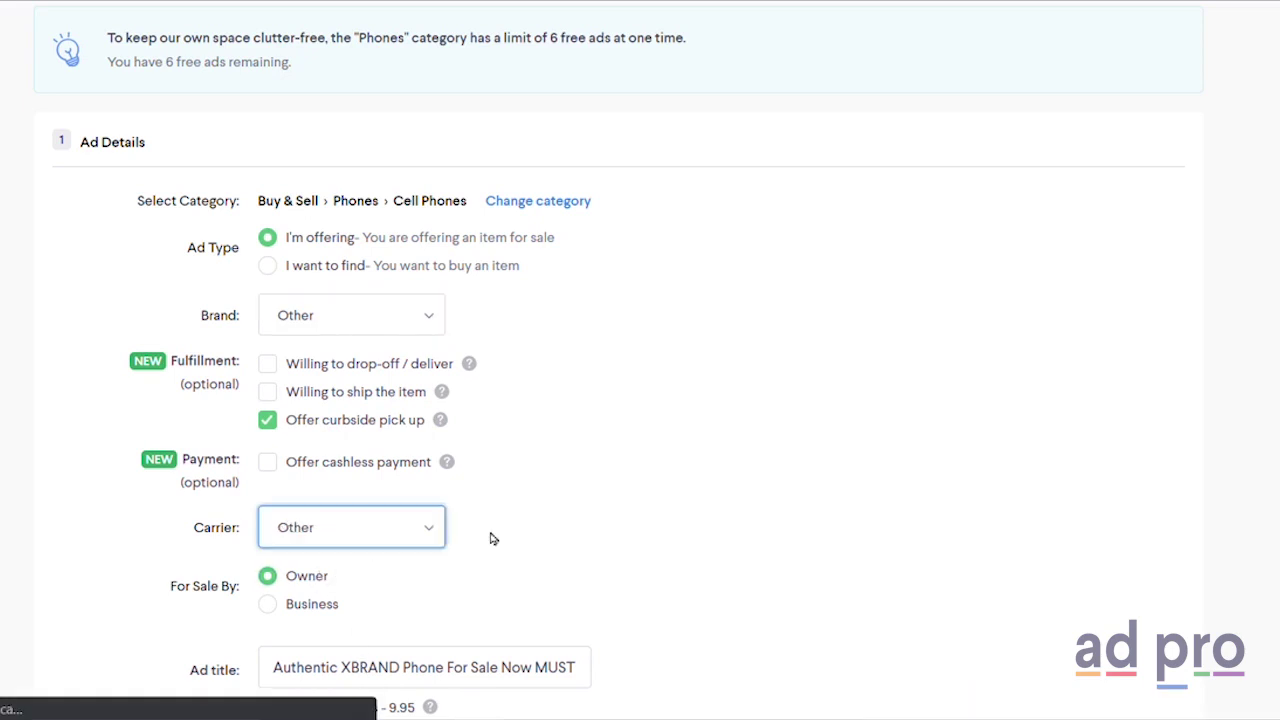
- Open the ad description with the line "Genuine XBRAND Phone For Sale Now MUST SELL Fast"
{"action": "scroll", "coordinate": [491, 539], "scroll_direction": "down", "scroll_amount": 3}
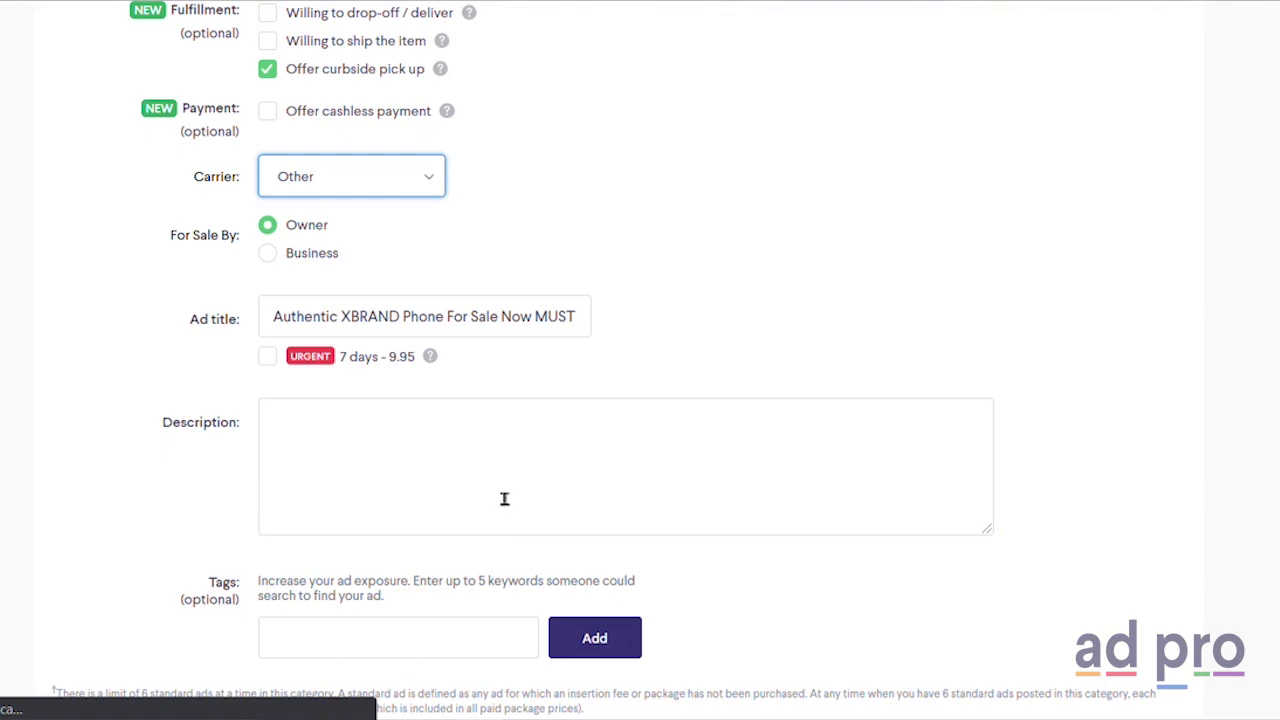
{"action": "left_click", "coordinate": [504, 498]}
{"action": "type", "text": "Genuine XBRAND Phone For Sale Now MUST SELL Fast"}
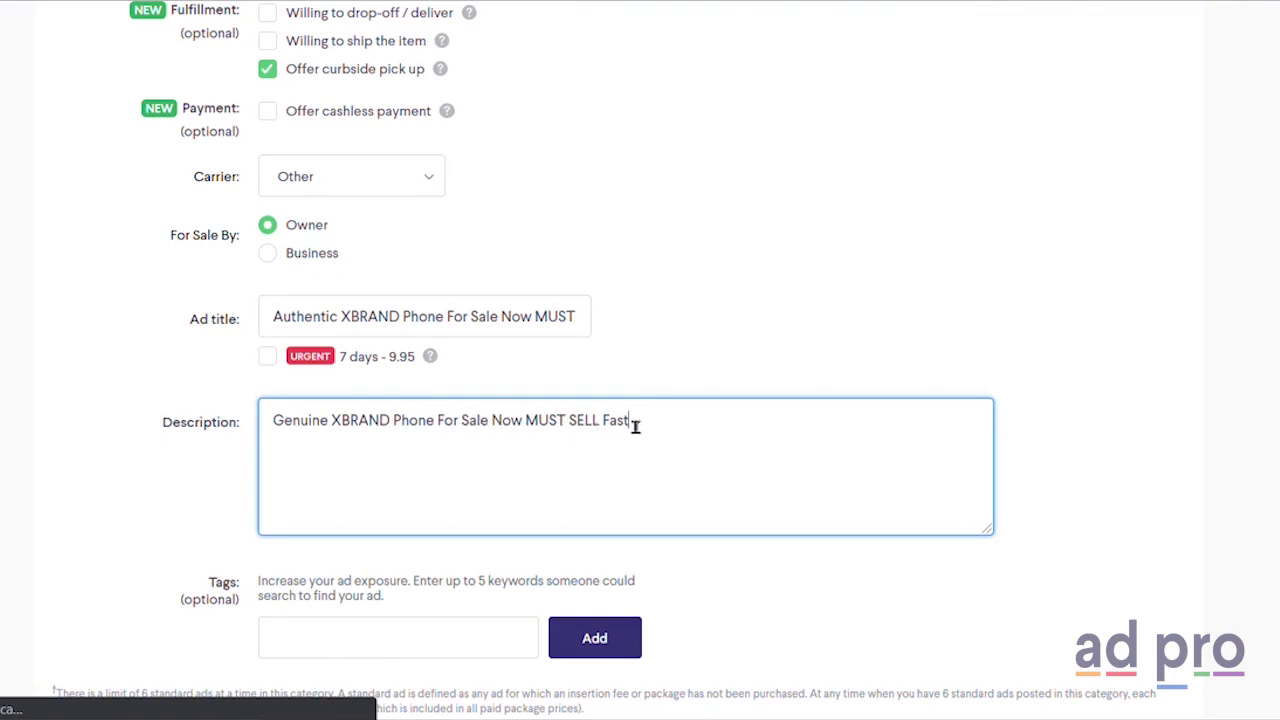
- Add description paragraphs "Black XBRAND Phone for sale with 32GB storage in unopened box for $X" and "To buy, send us a direct message or visit us"
{"action": "key", "text": "Return"}
{"action": "key", "text": "Return"}
{"action": "type", "text": "Black XBRAND Phone for sale with 32GB storage in unopened box for $X"}
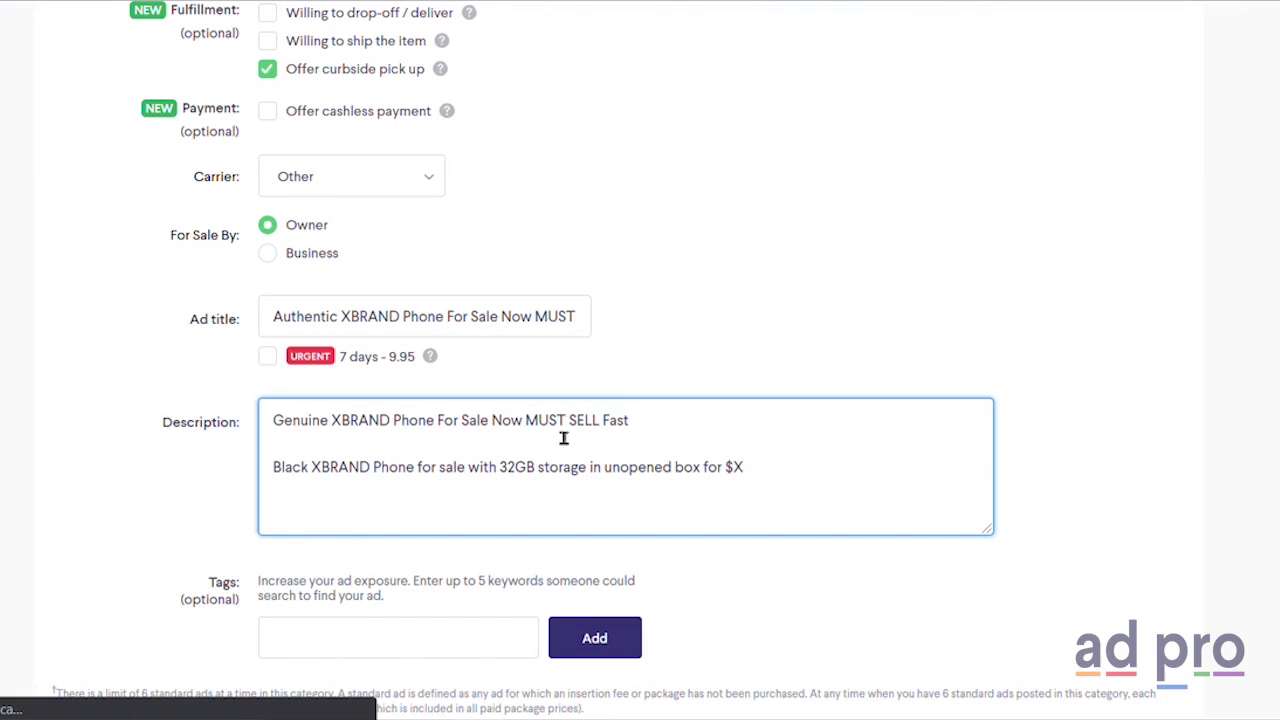
{"action": "key", "text": "Return"}
{"action": "key", "text": "Return"}
{"action": "type", "text": "To buy, send us a direct message or visit us"}
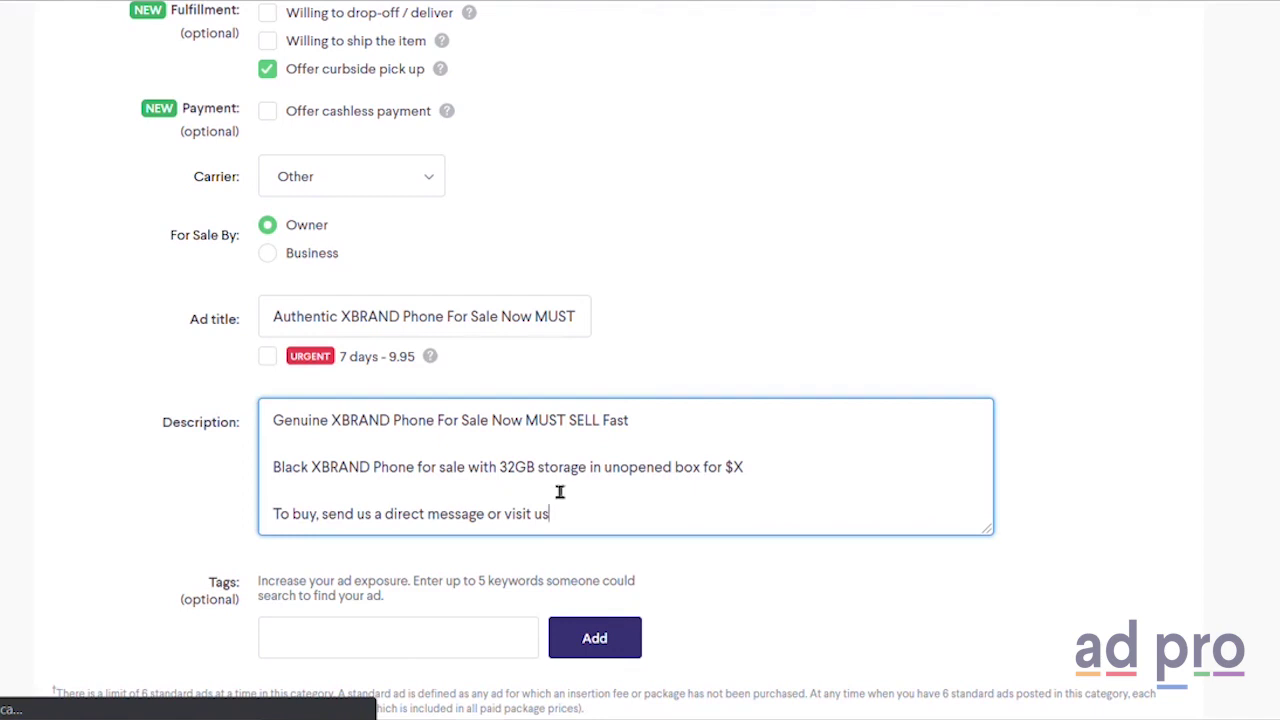
- Add "Details about the offer:" to the description, listing 32gb storage, black colour, 6 inch screen, charger, processor speed and etc on separate lines
{"action": "key", "text": "Return"}
{"action": "key", "text": "Return"}
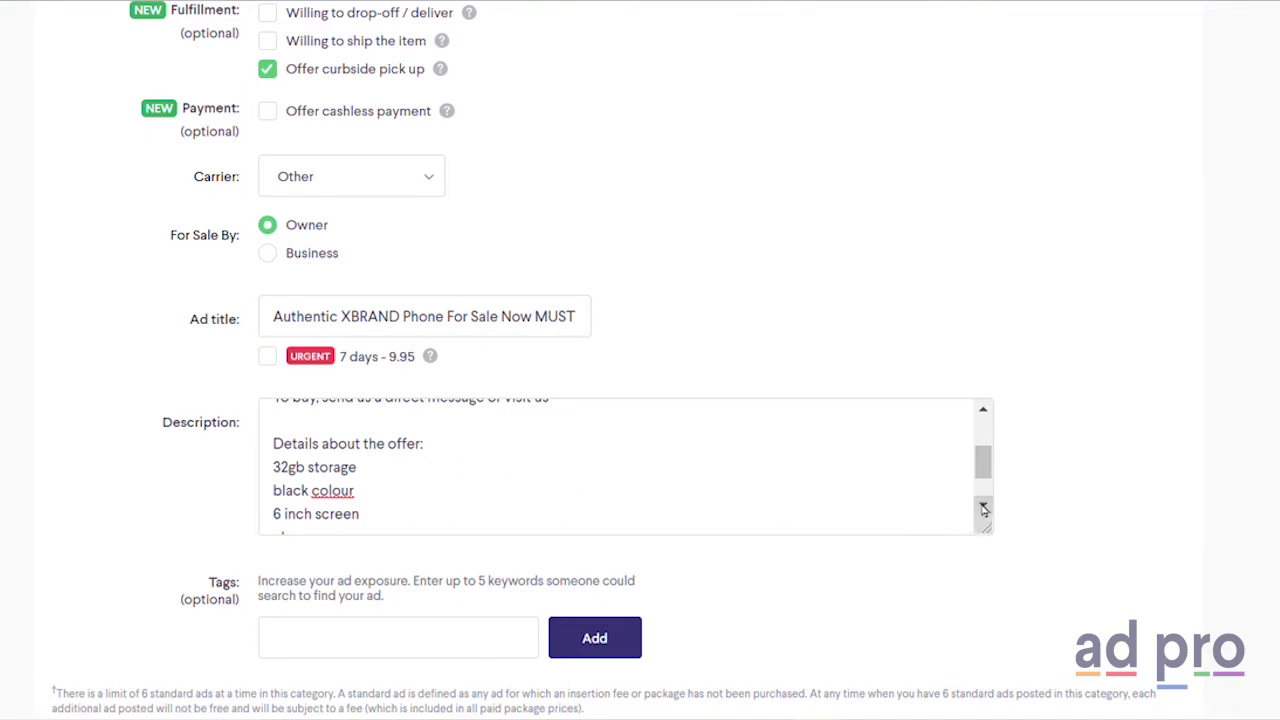
{"action": "left_click", "coordinate": [984, 507]}
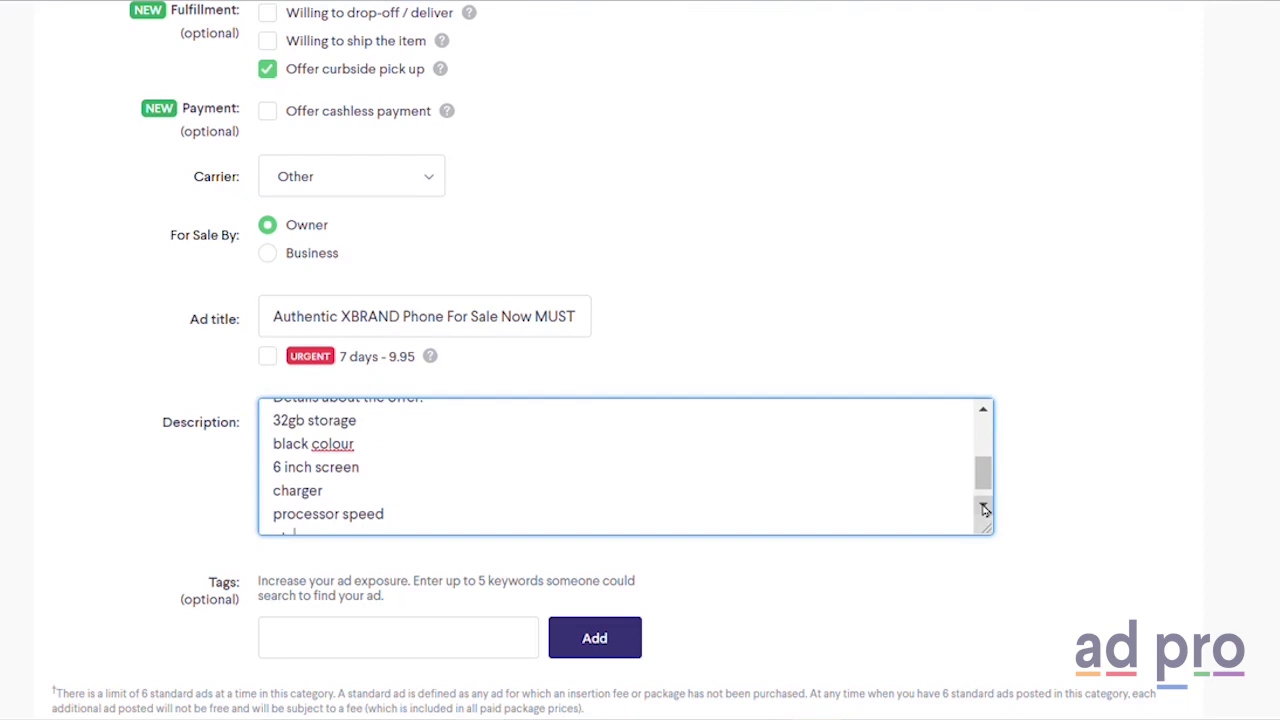
{"action": "left_click", "coordinate": [984, 509]}
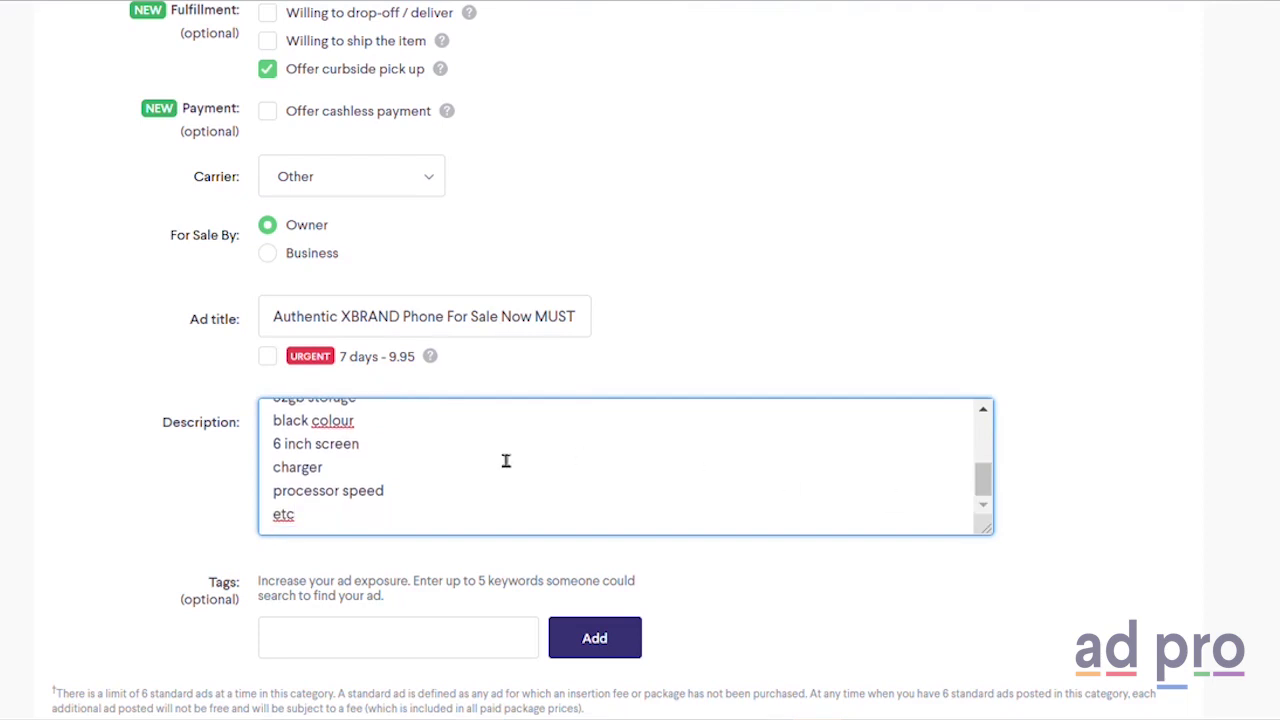
- Enlarge the description box to fit the whole text and put a hyphen before each offer detail line
{"action": "left_click_drag", "start_coordinate": [990, 530], "coordinate": [1010, 716]}
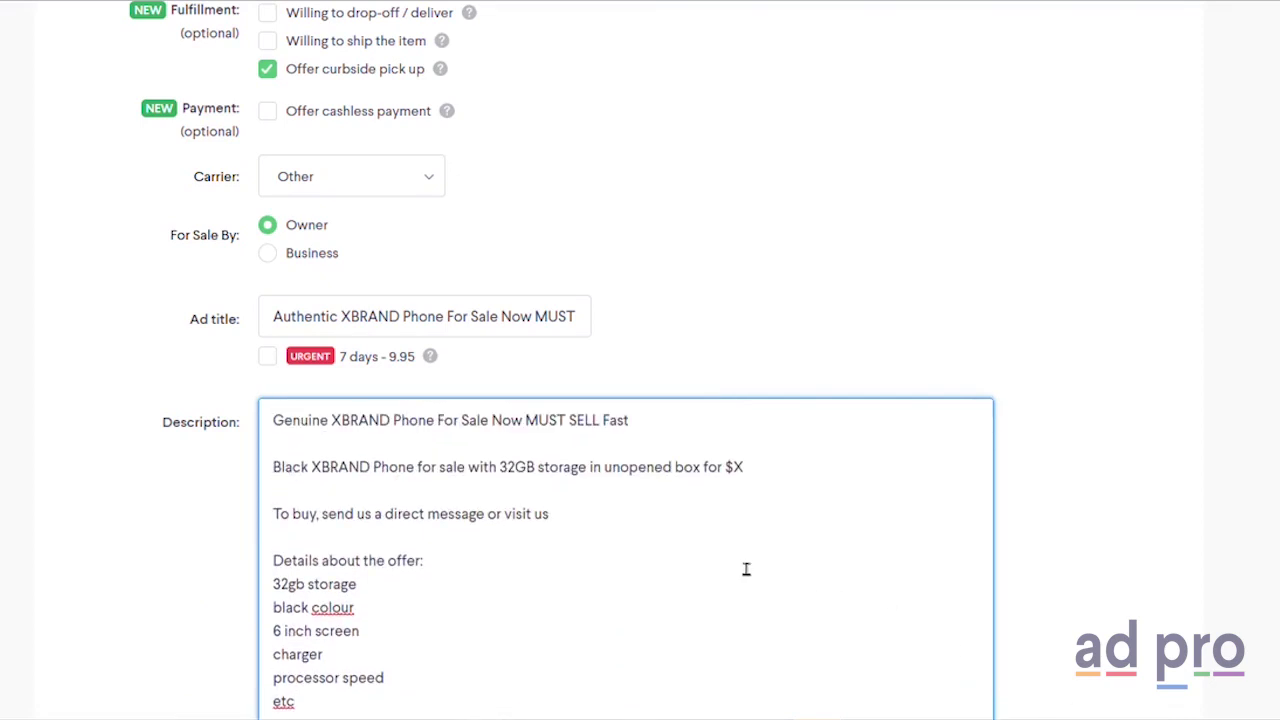
{"action": "scroll", "coordinate": [600, 559], "scroll_direction": "up", "scroll_amount": 1}
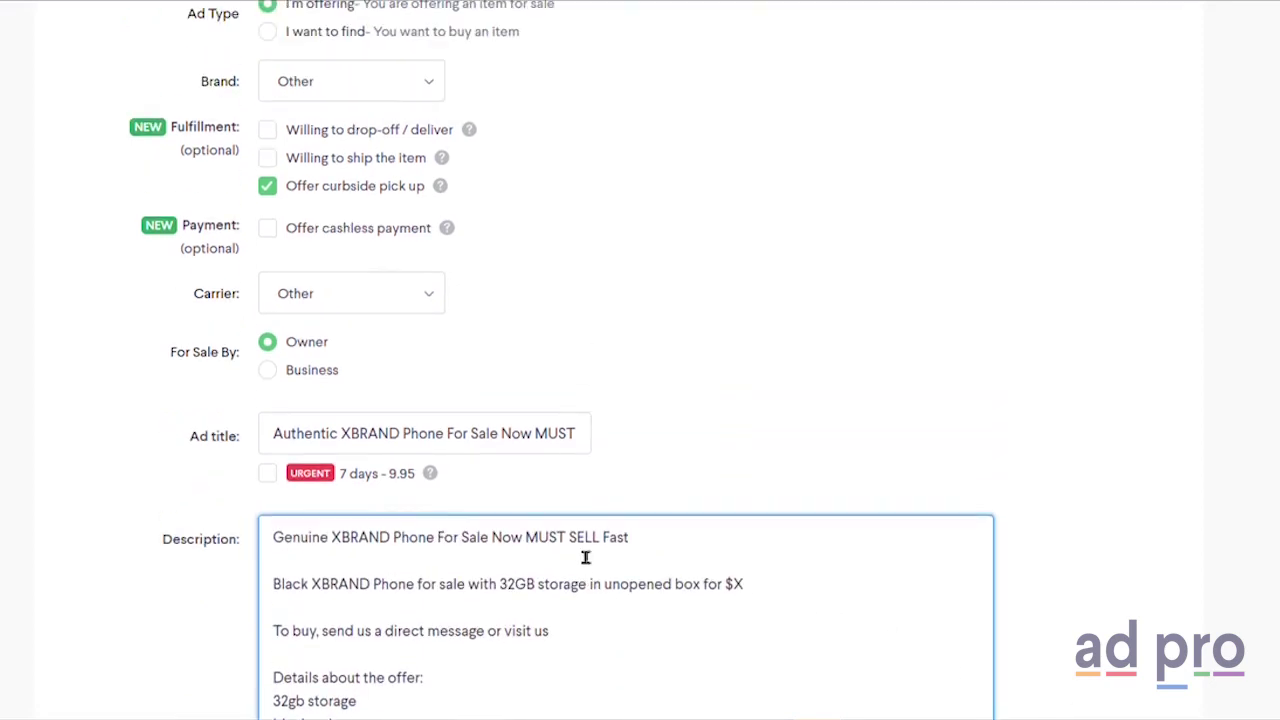
{"action": "scroll", "coordinate": [586, 557], "scroll_direction": "down", "scroll_amount": 1}
{"action": "left_click_drag", "start_coordinate": [669, 439], "coordinate": [462, 420]}
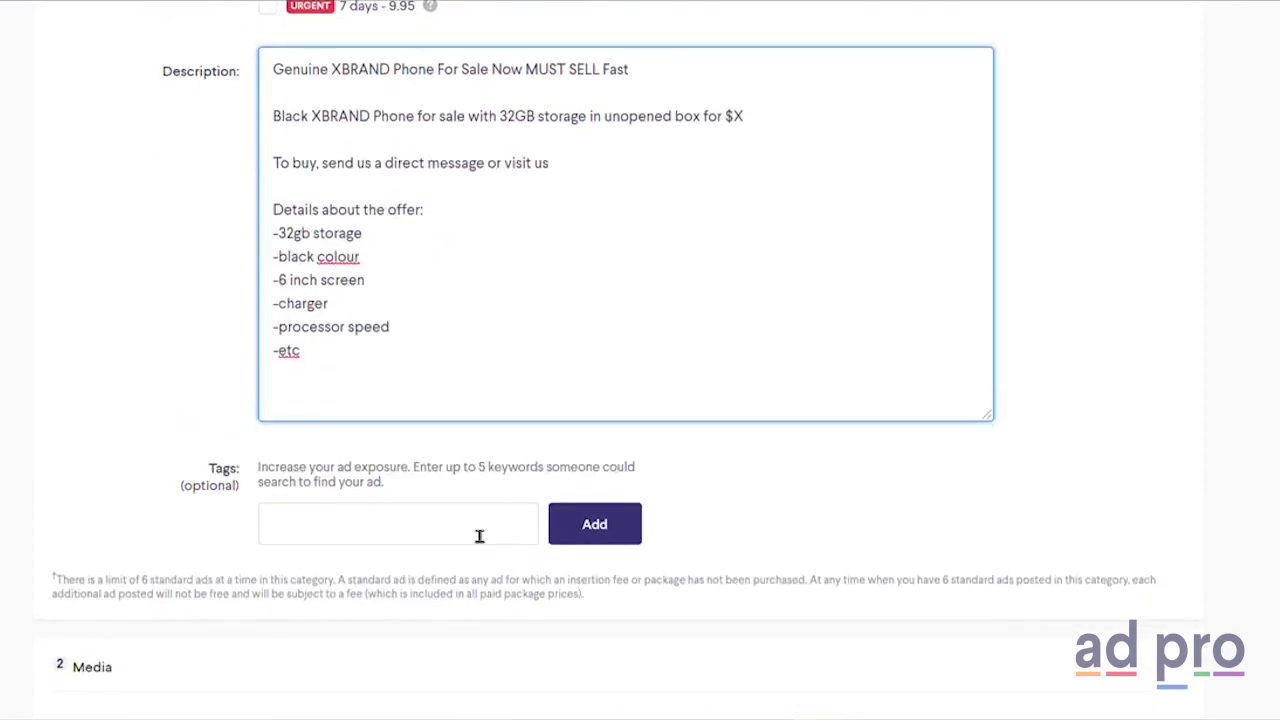
- Add the tags "Phone" and "cellphone" to the ad
{"action": "left_click", "coordinate": [479, 535]}
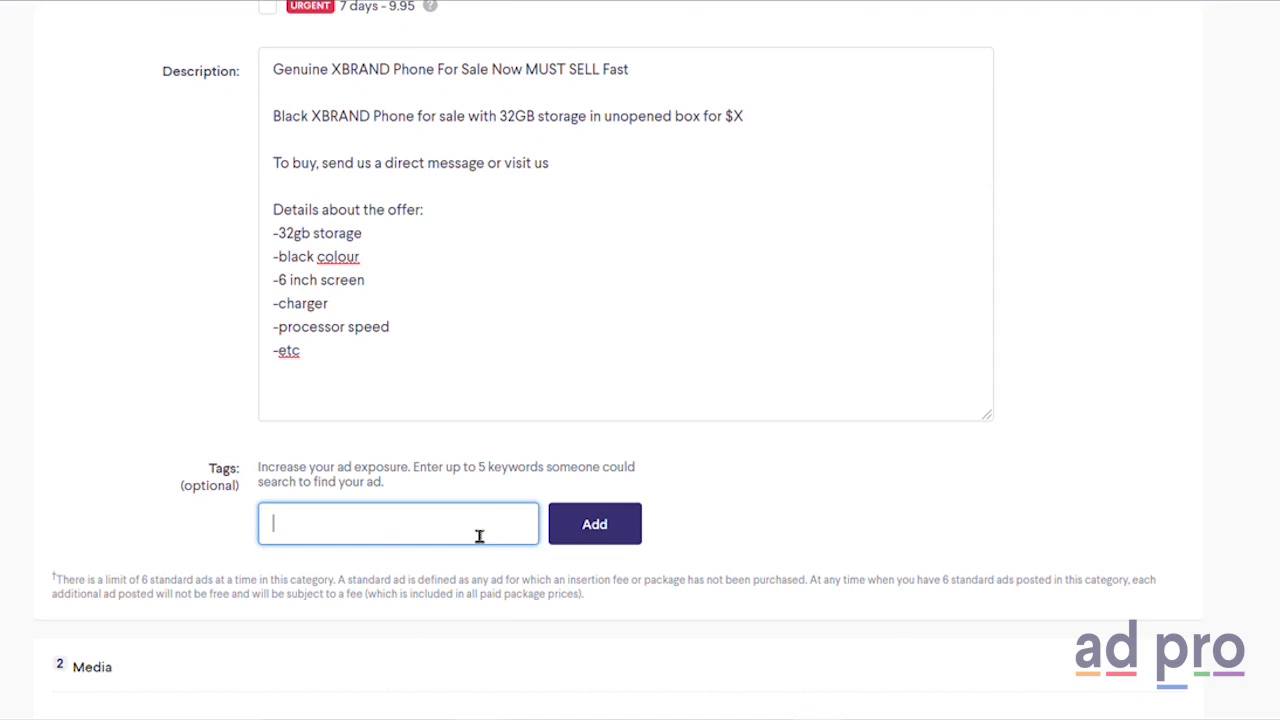
{"action": "type", "text": "Phone"}
{"action": "left_click", "coordinate": [594, 525]}
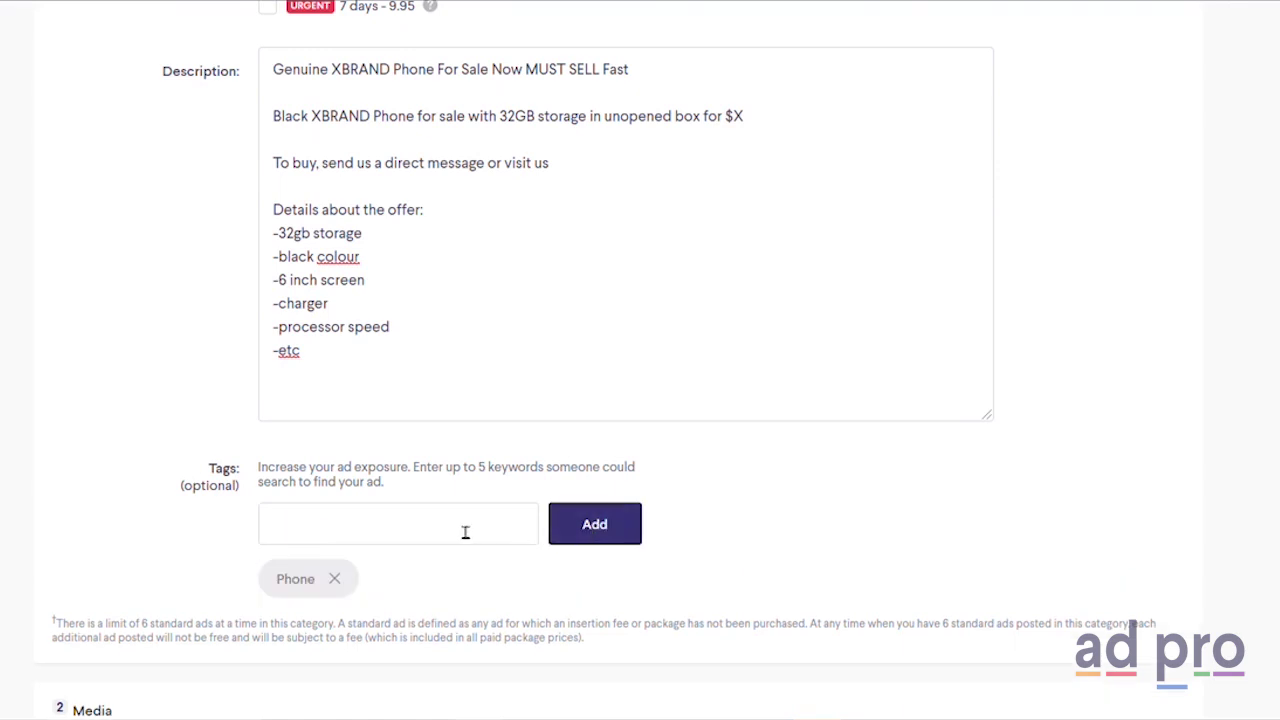
{"action": "left_click", "coordinate": [465, 532]}
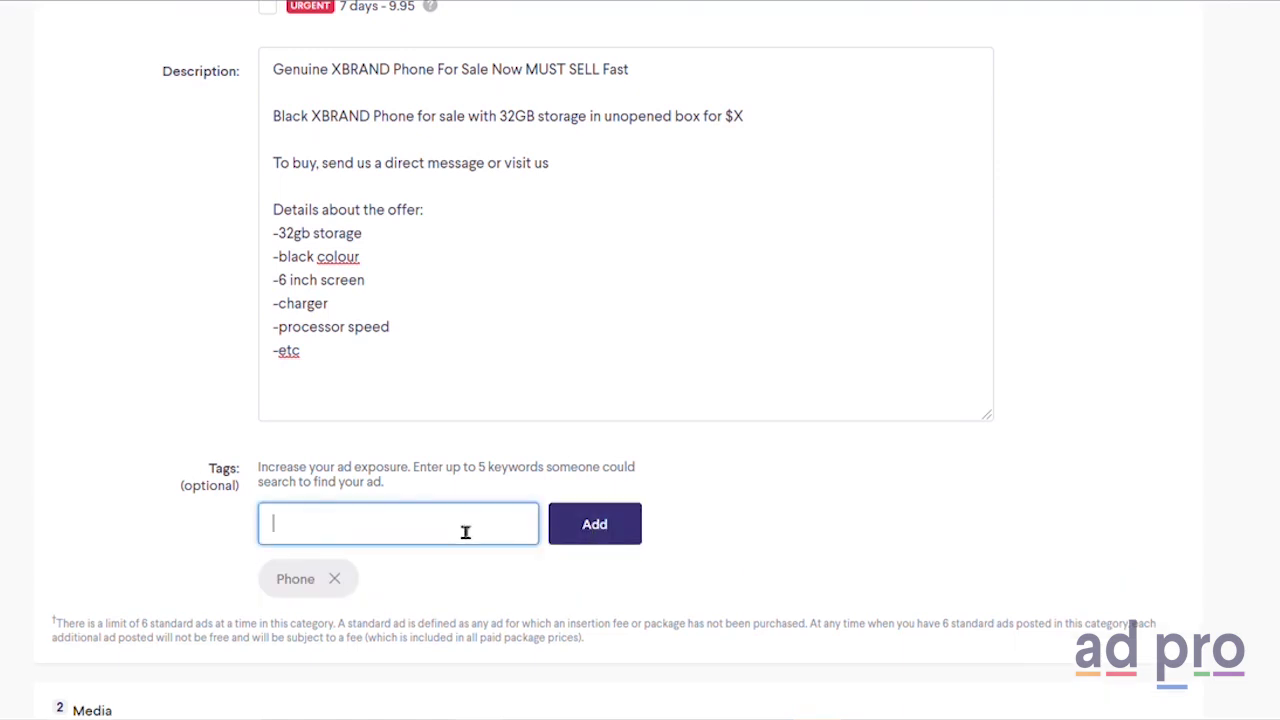
{"action": "type", "text": "cellphone"}
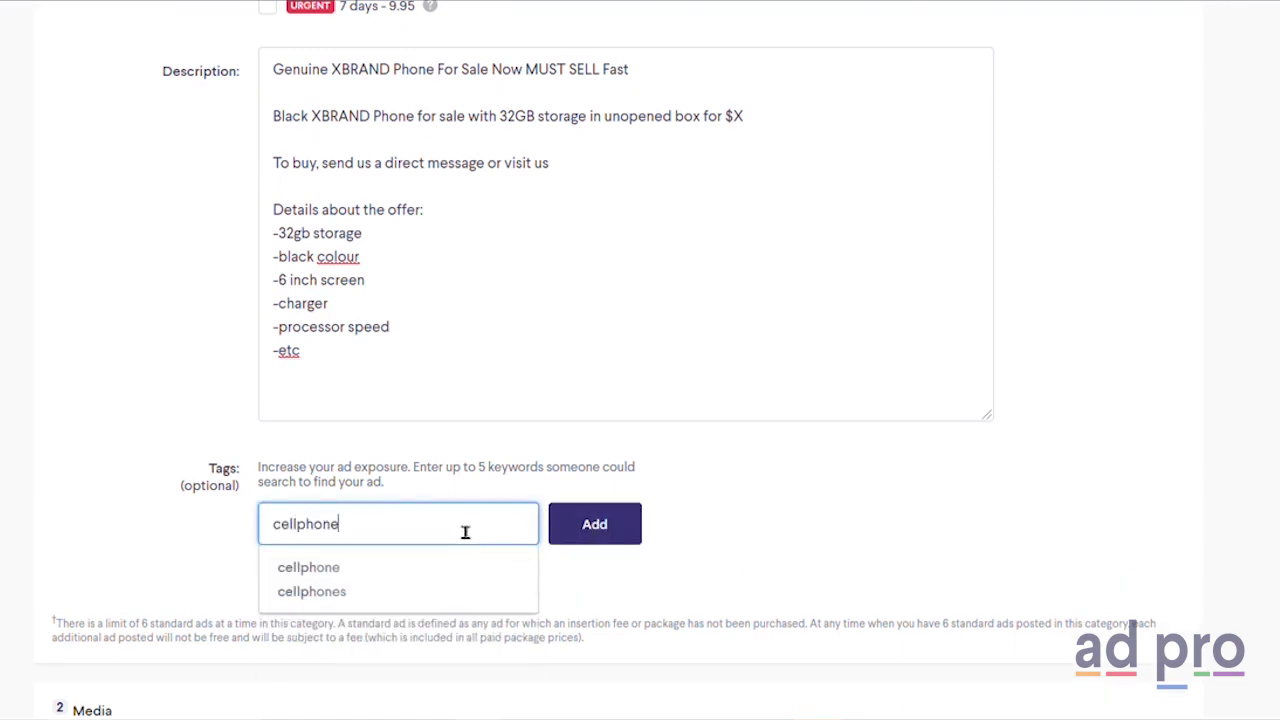
{"action": "left_click", "coordinate": [580, 536]}
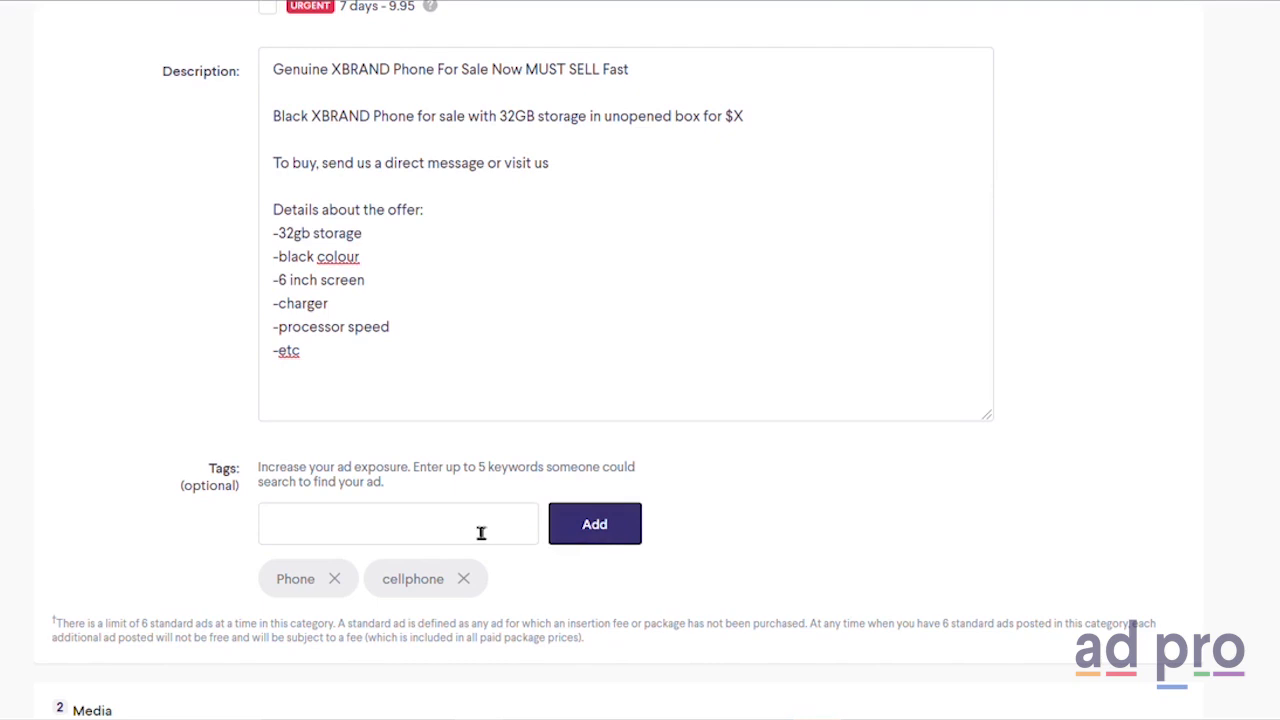
- Add two more ad tags, "versionX" and "xbrand"
{"action": "left_click", "coordinate": [407, 525]}
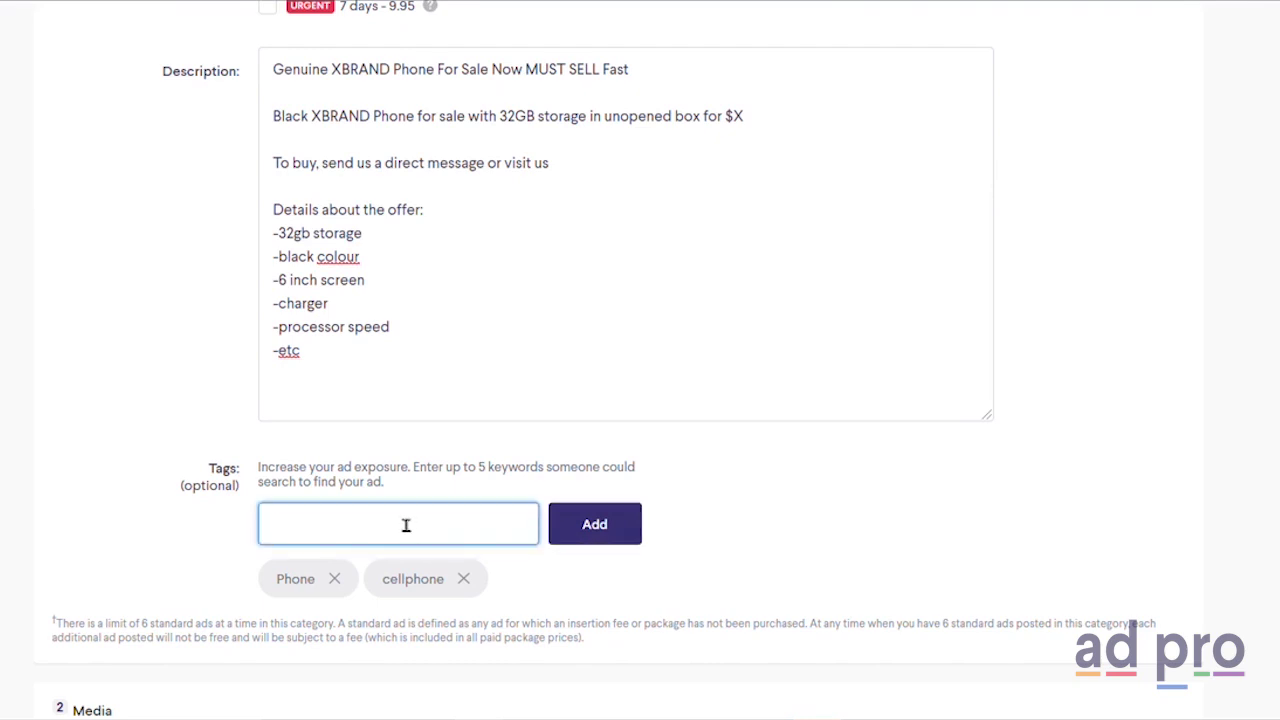
{"action": "type", "text": "versionX"}
{"action": "key", "text": "Escape"}
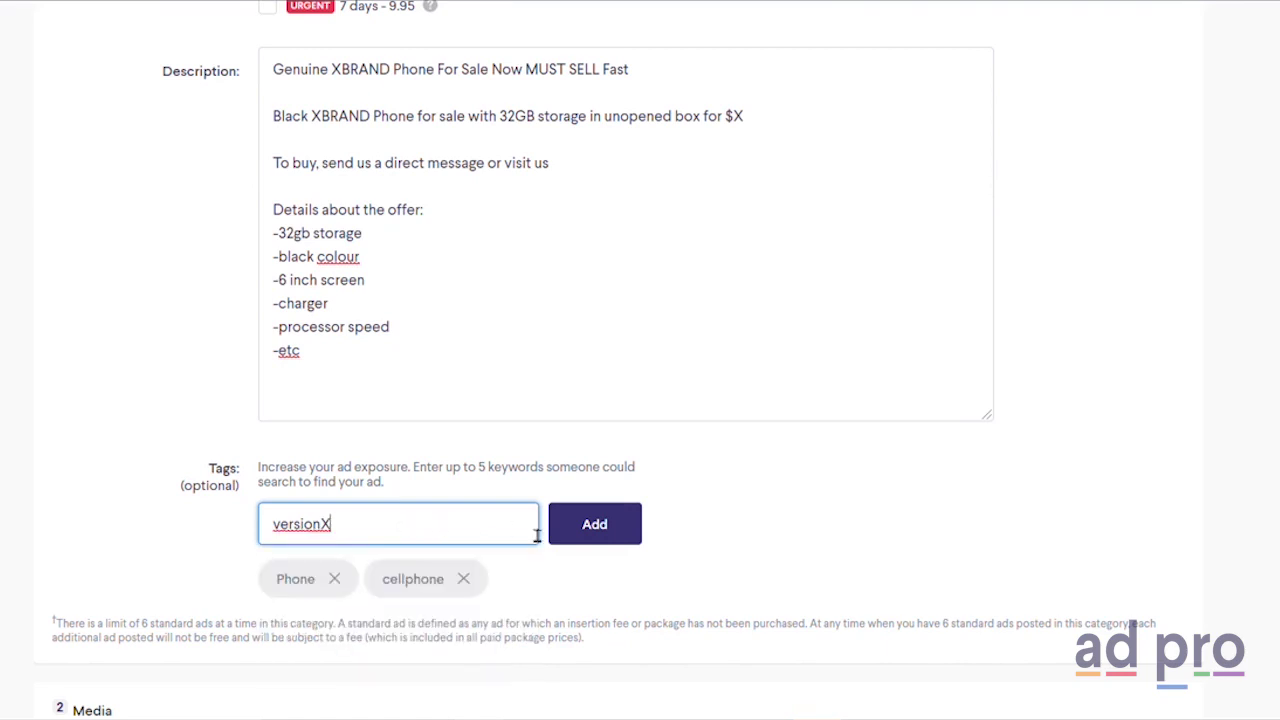
{"action": "left_click", "coordinate": [605, 543]}
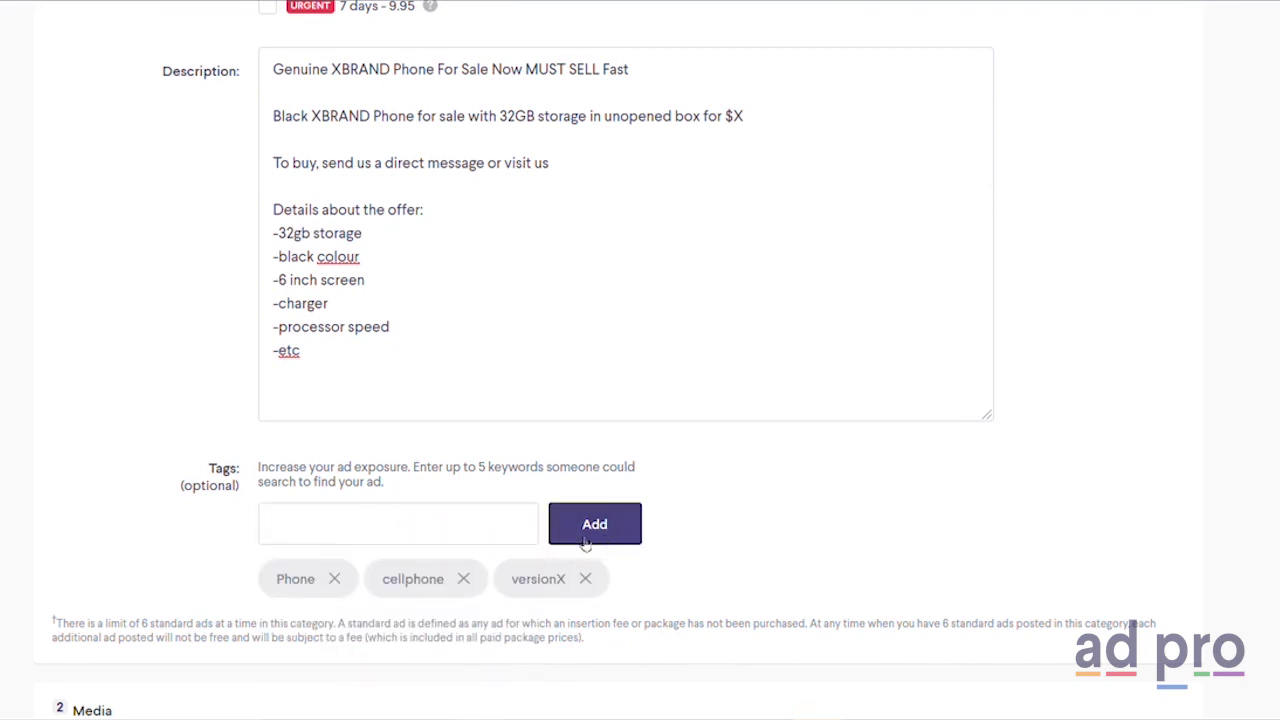
{"action": "left_click", "coordinate": [462, 526]}
{"action": "type", "text": "x"}
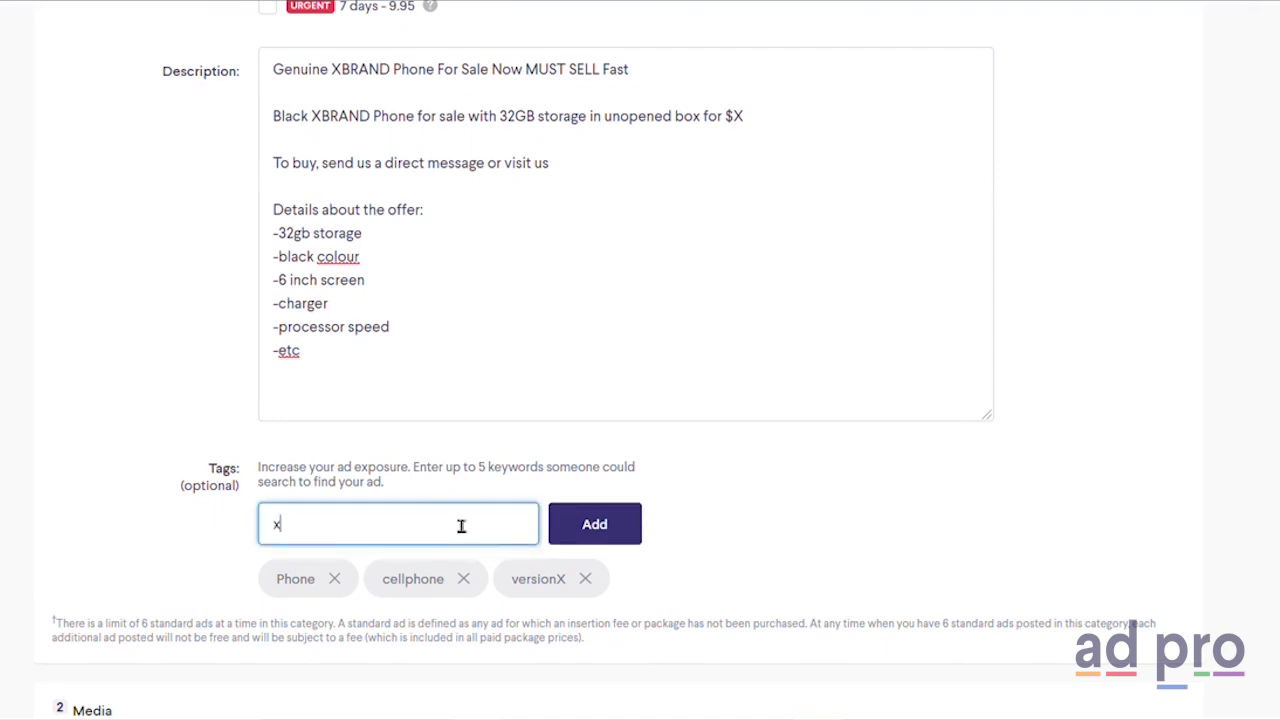
{"action": "type", "text": "brand"}
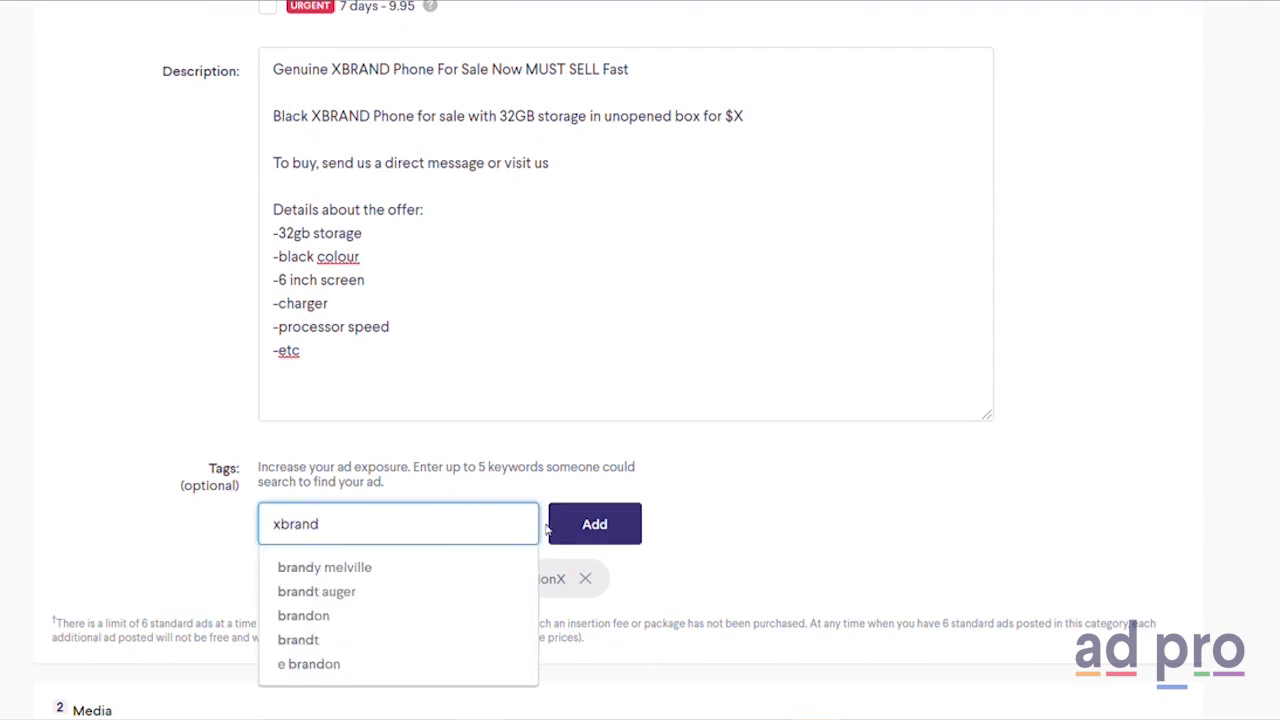
{"action": "left_click", "coordinate": [603, 526]}
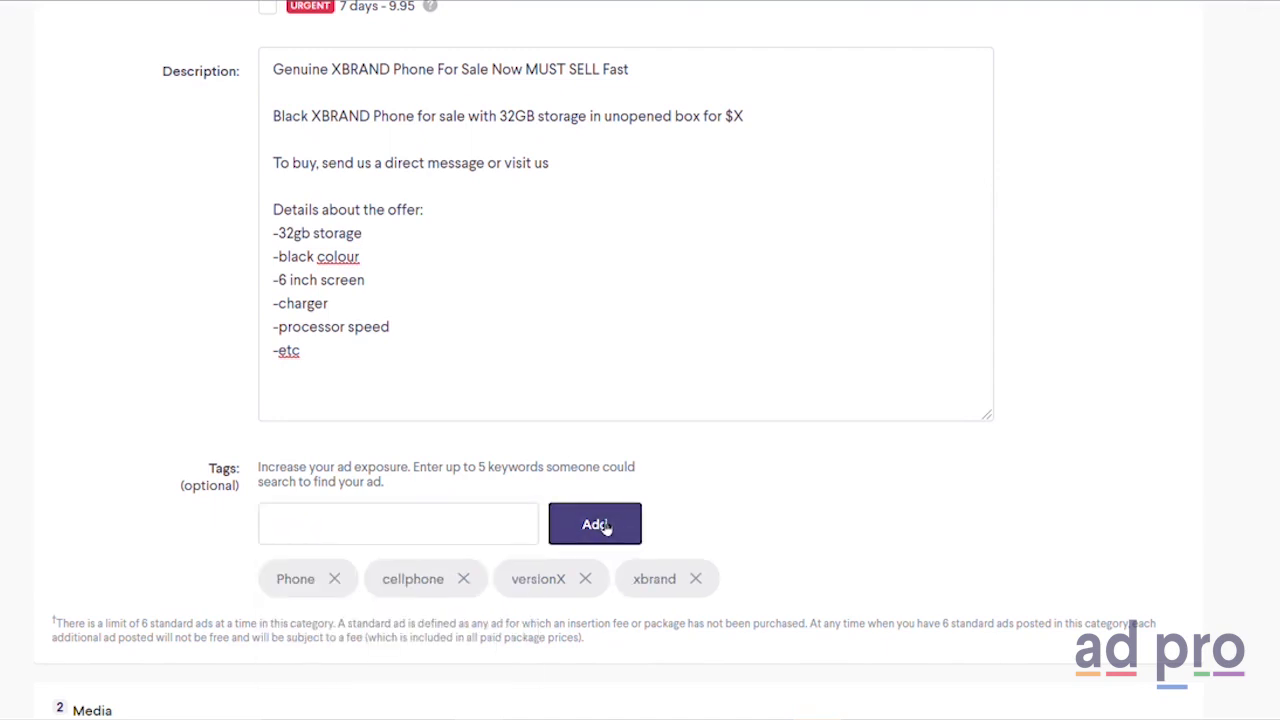
- Add the tag "32gb" to the ad as its fifth search keyword
{"action": "left_click", "coordinate": [472, 518]}
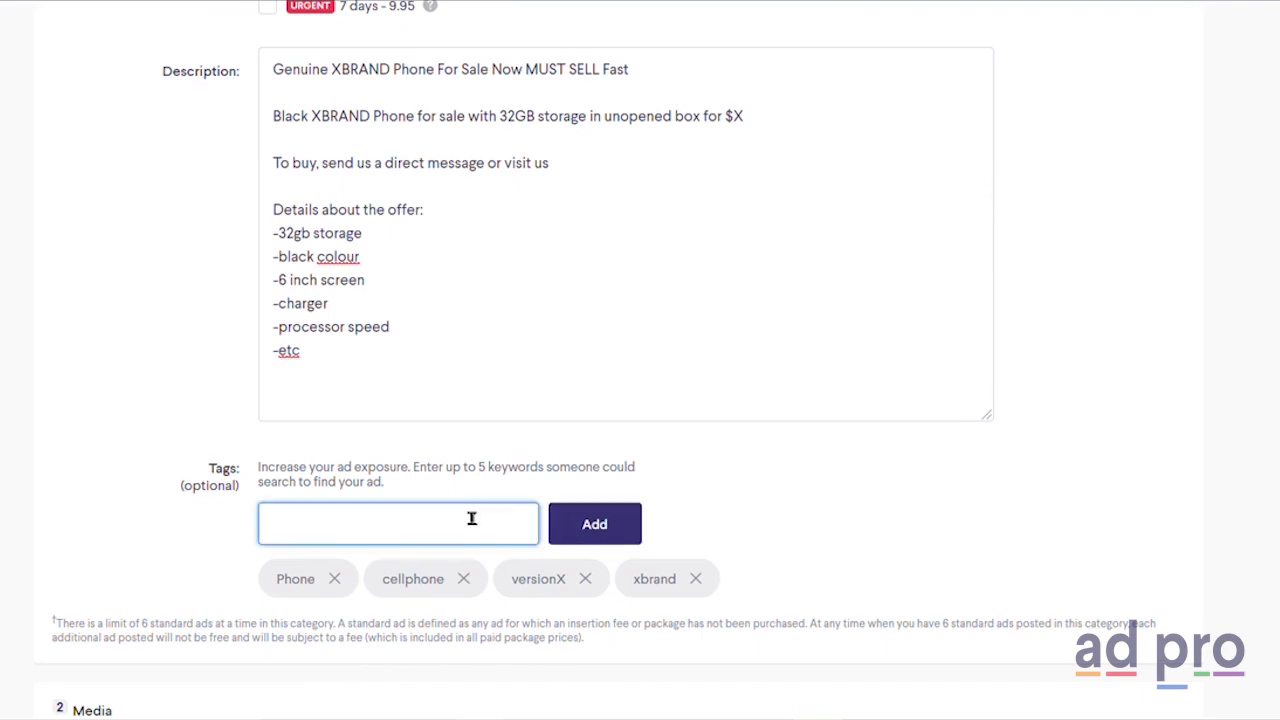
{"action": "type", "text": "32gb"}
{"action": "left_click", "coordinate": [597, 540]}
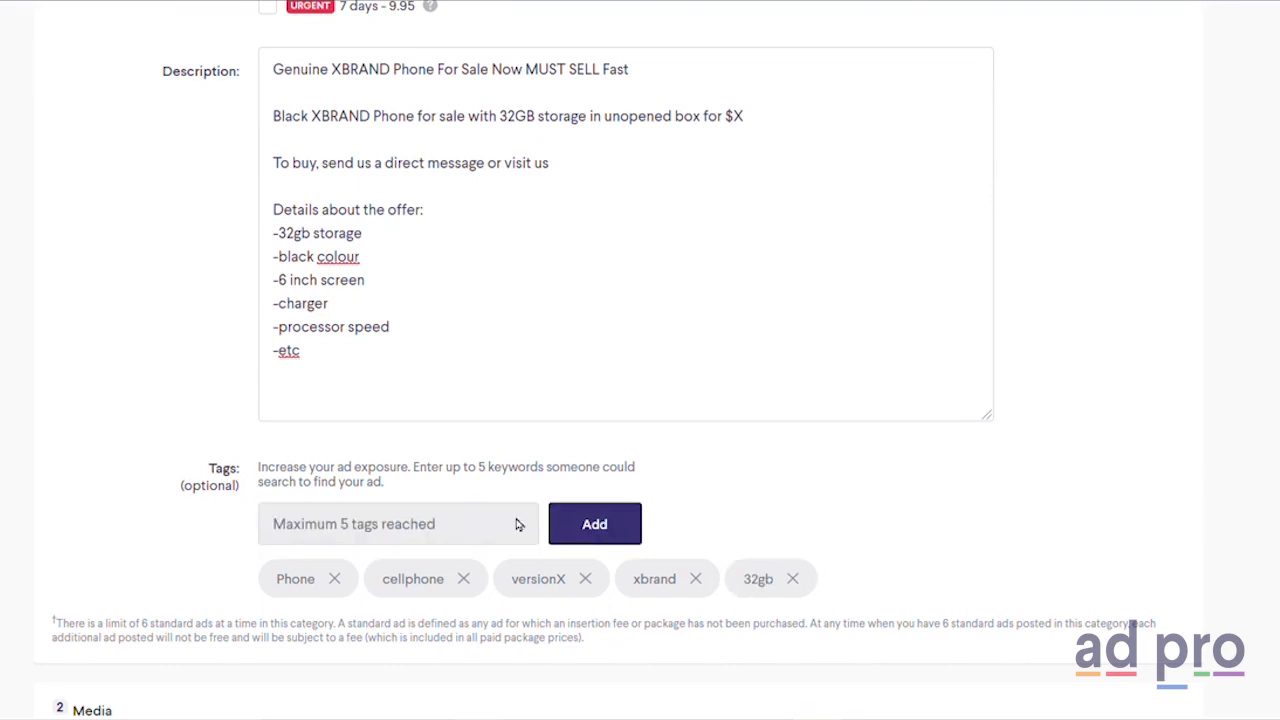
{"action": "scroll", "coordinate": [610, 512], "scroll_direction": "down", "scroll_amount": 2}
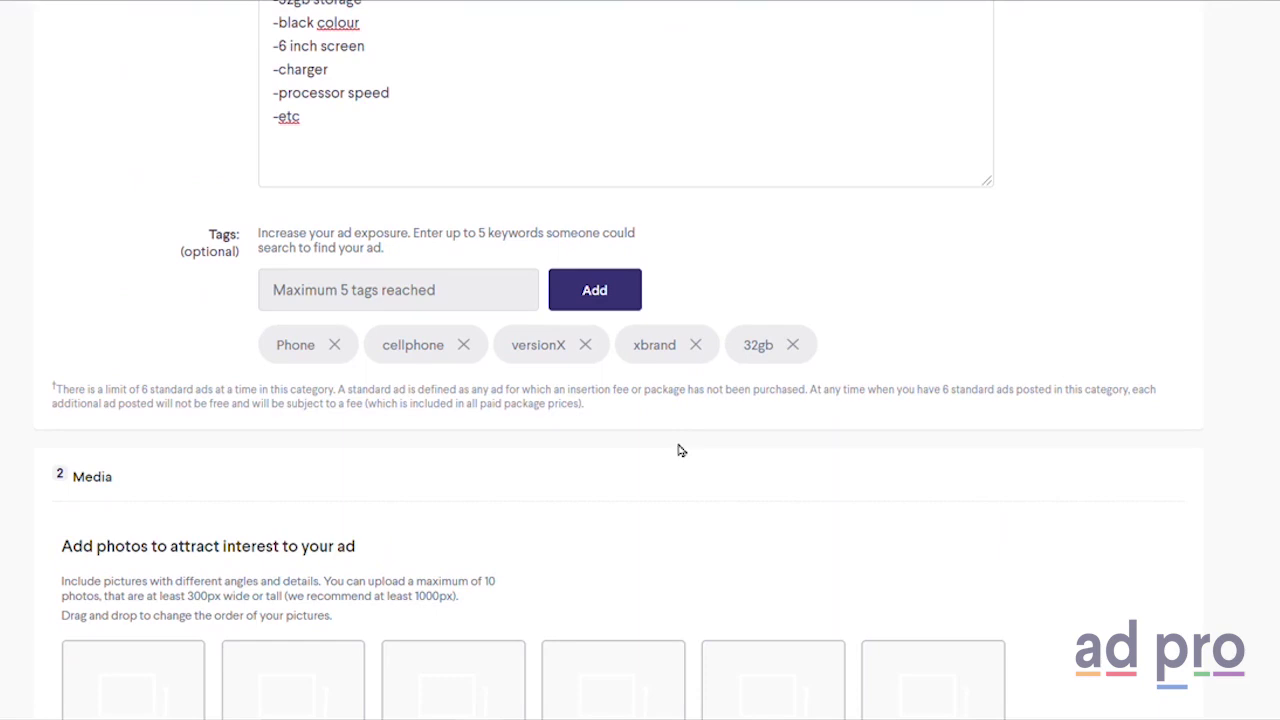
{"action": "scroll", "coordinate": [678, 450], "scroll_direction": "down", "scroll_amount": 3}
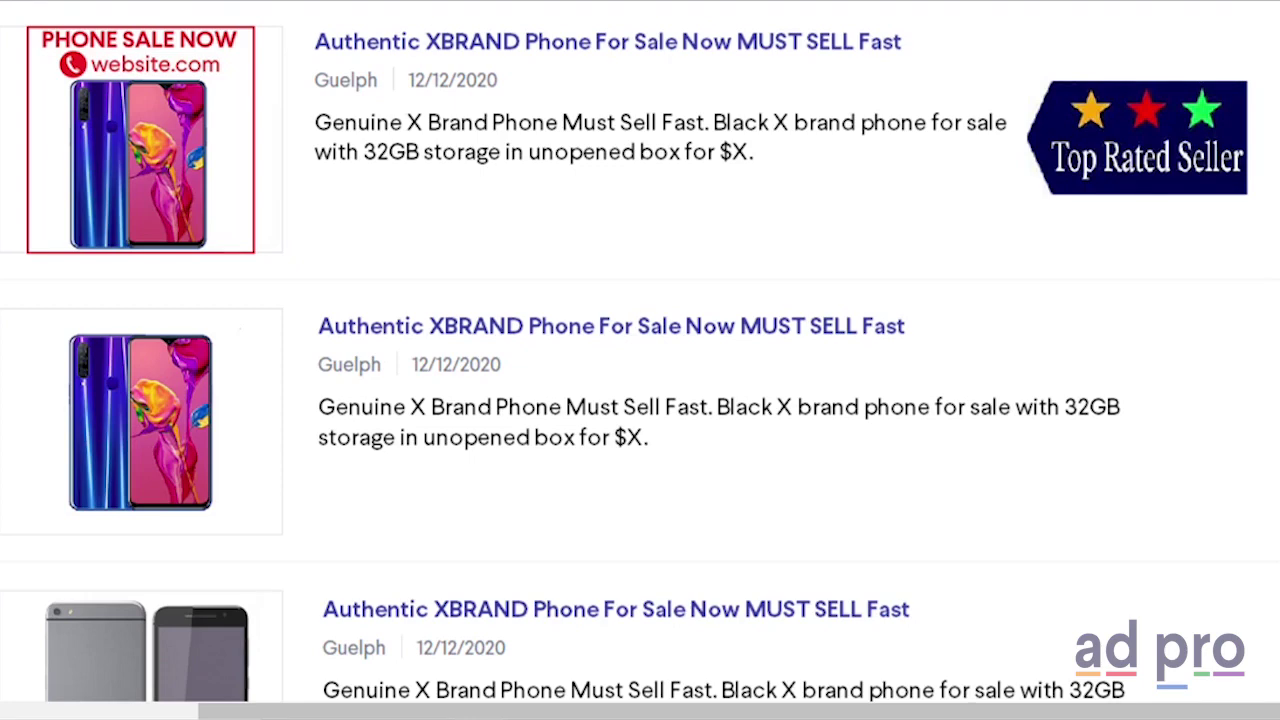
{"action": "scroll", "coordinate": [640, 360], "scroll_direction": "down", "scroll_amount": 1}
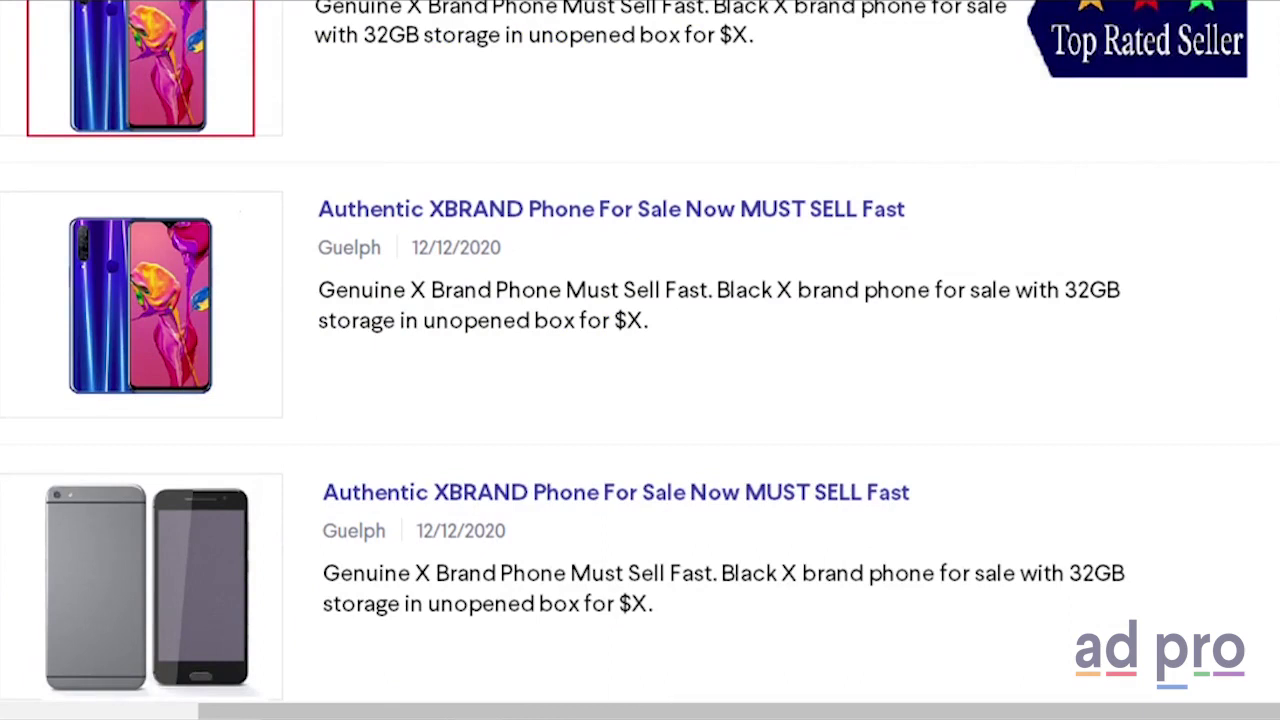
{"action": "scroll", "coordinate": [640, 360], "scroll_direction": "up", "scroll_amount": 1}
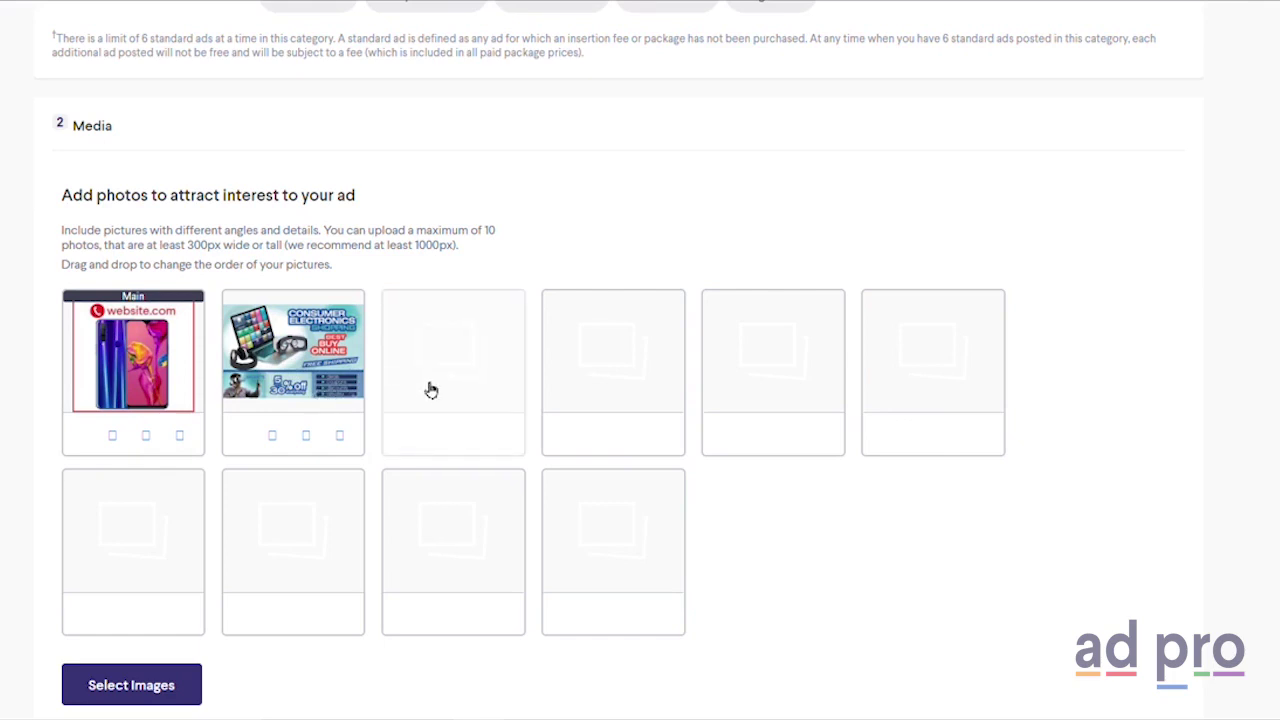
- Enable the paid website link for the ad and enter "website.ca" as its URL
{"action": "scroll", "coordinate": [431, 390], "scroll_direction": "down", "scroll_amount": 3}
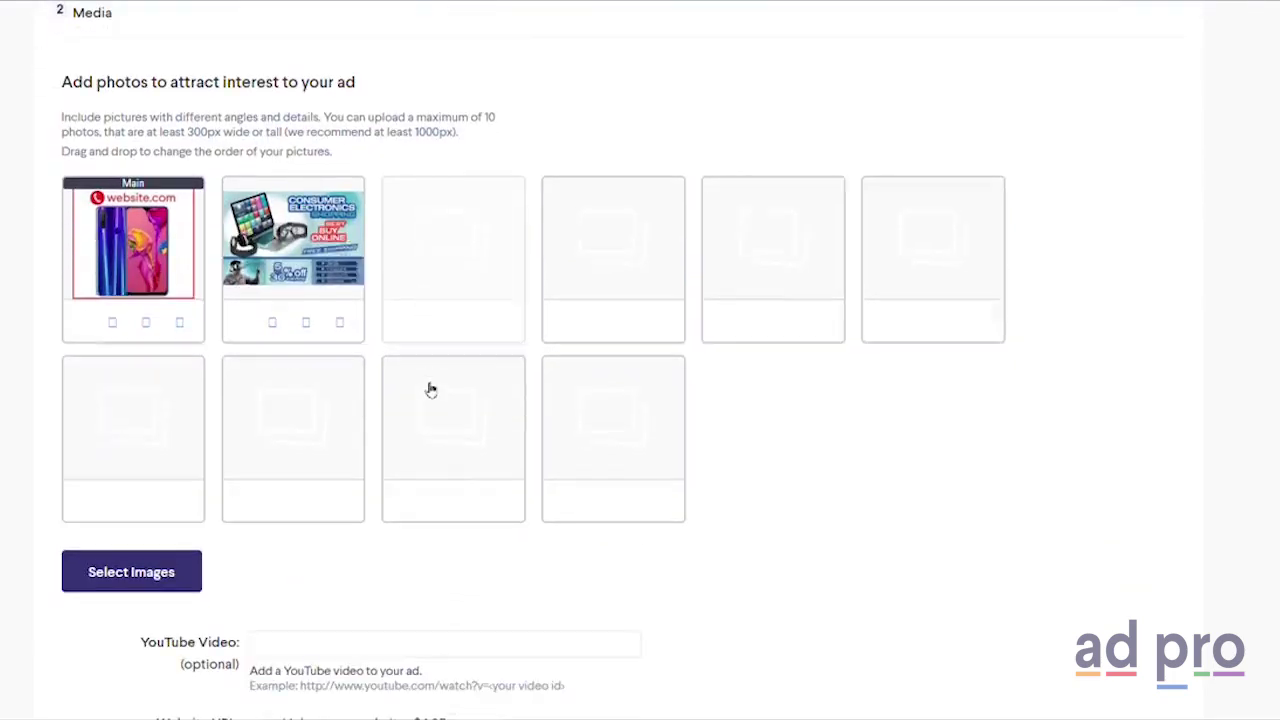
{"action": "scroll", "coordinate": [431, 390], "scroll_direction": "down", "scroll_amount": 3}
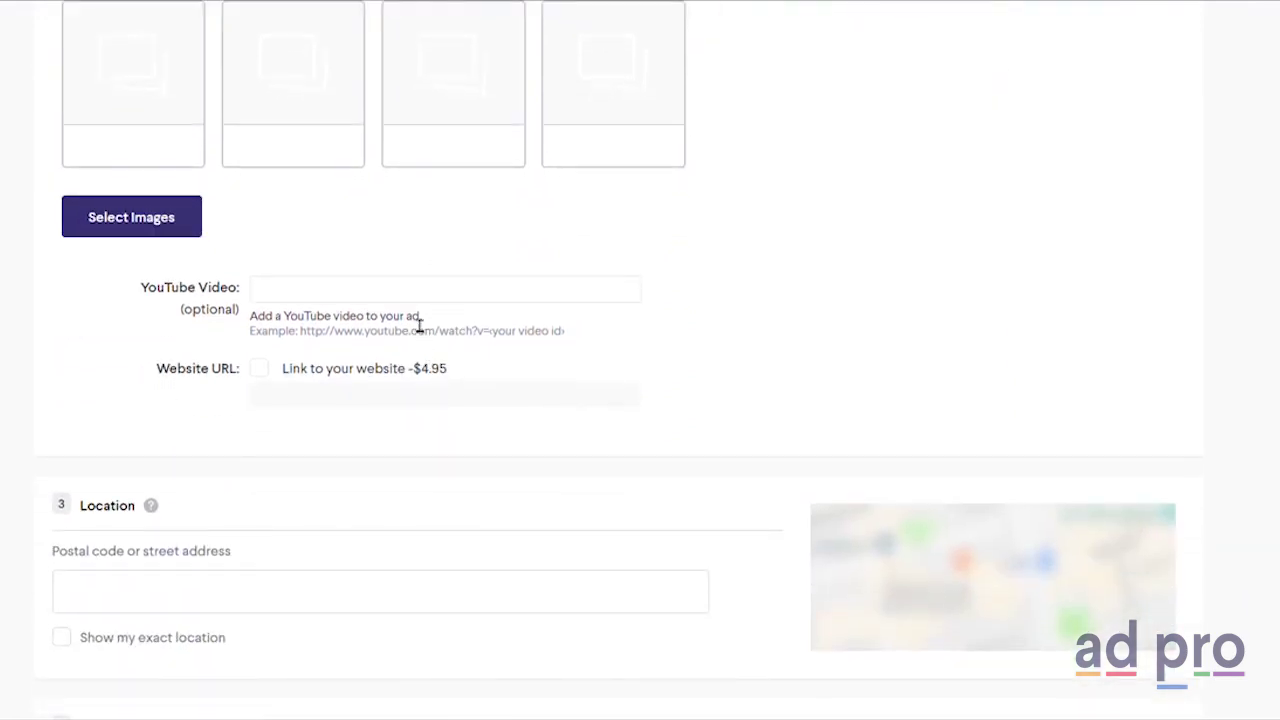
{"action": "left_click", "coordinate": [323, 370]}
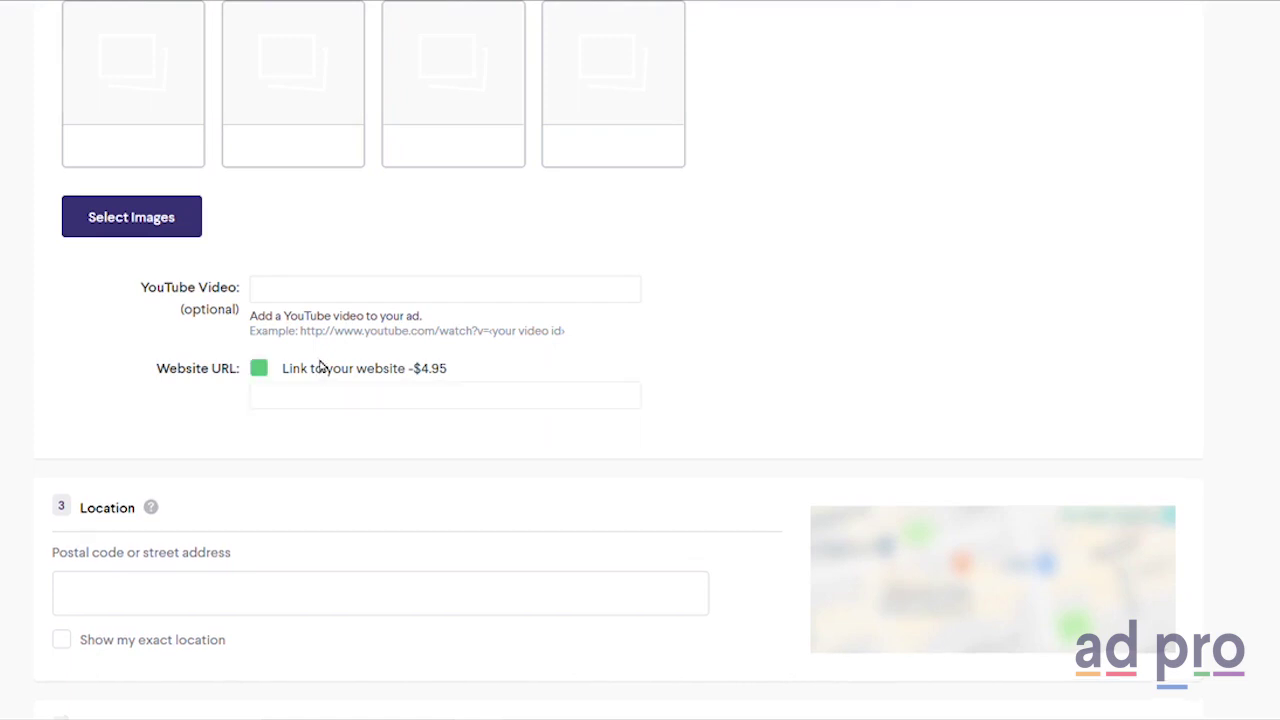
{"action": "left_click", "coordinate": [334, 396]}
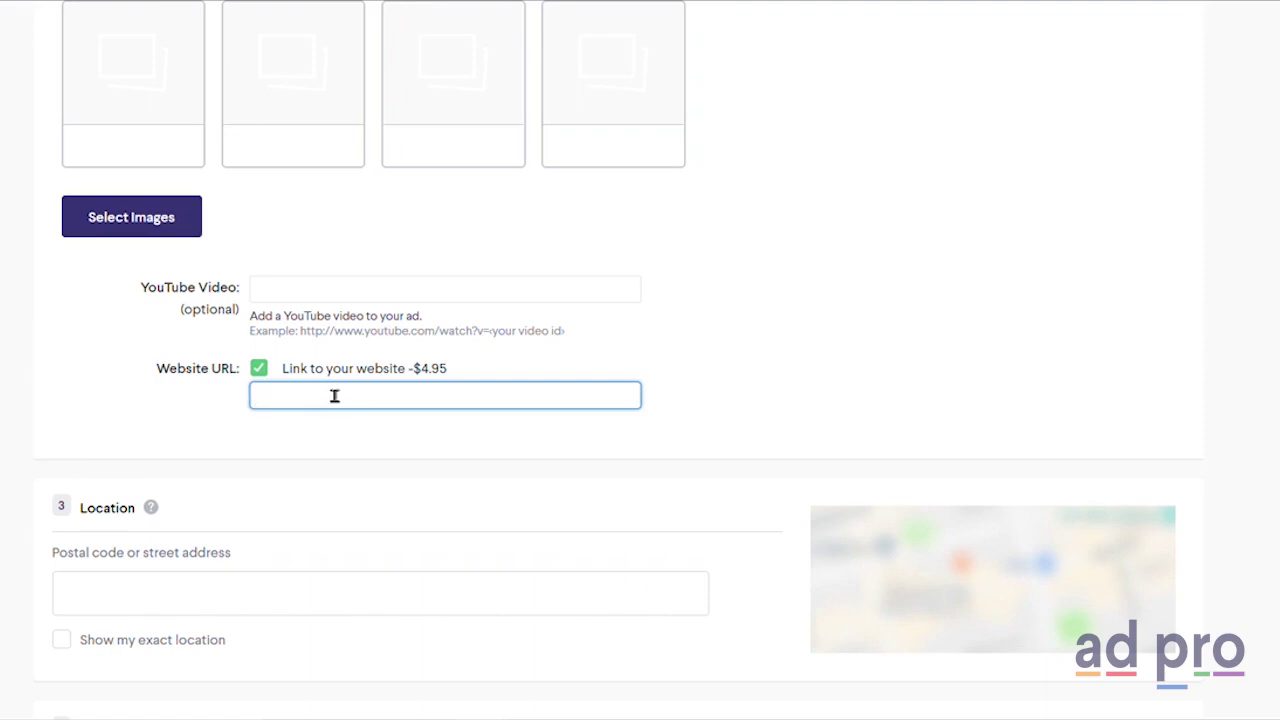
{"action": "type", "text": "website.ca"}
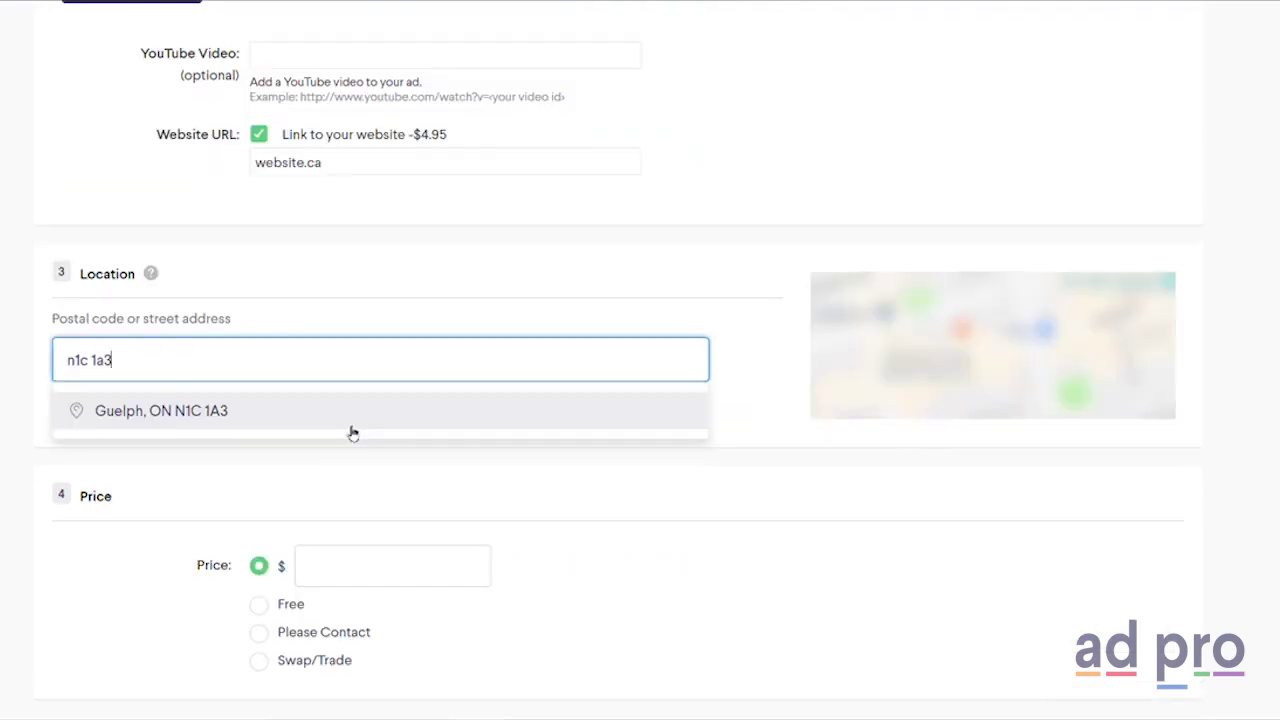
- Set the ad's location using the suggested Guelph postal code match and choose "Please Contact" as the price option
{"action": "left_click", "coordinate": [351, 428]}
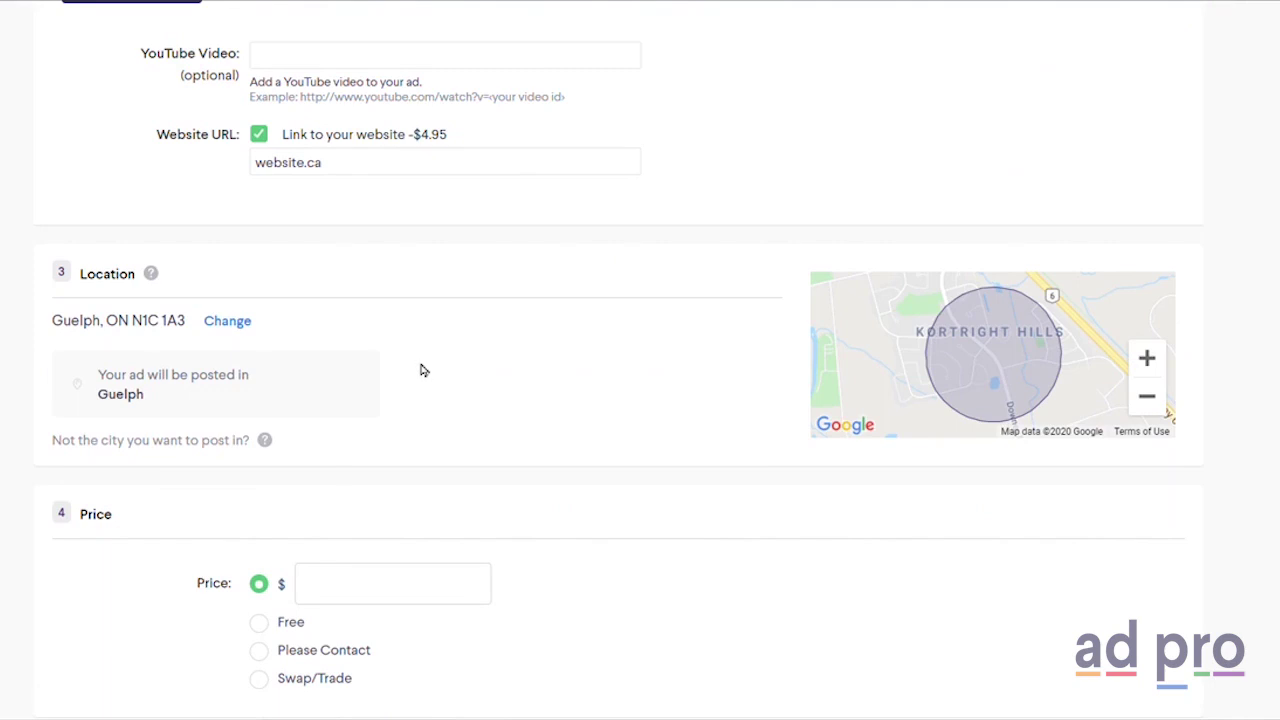
{"action": "scroll", "coordinate": [421, 370], "scroll_direction": "down", "scroll_amount": 2}
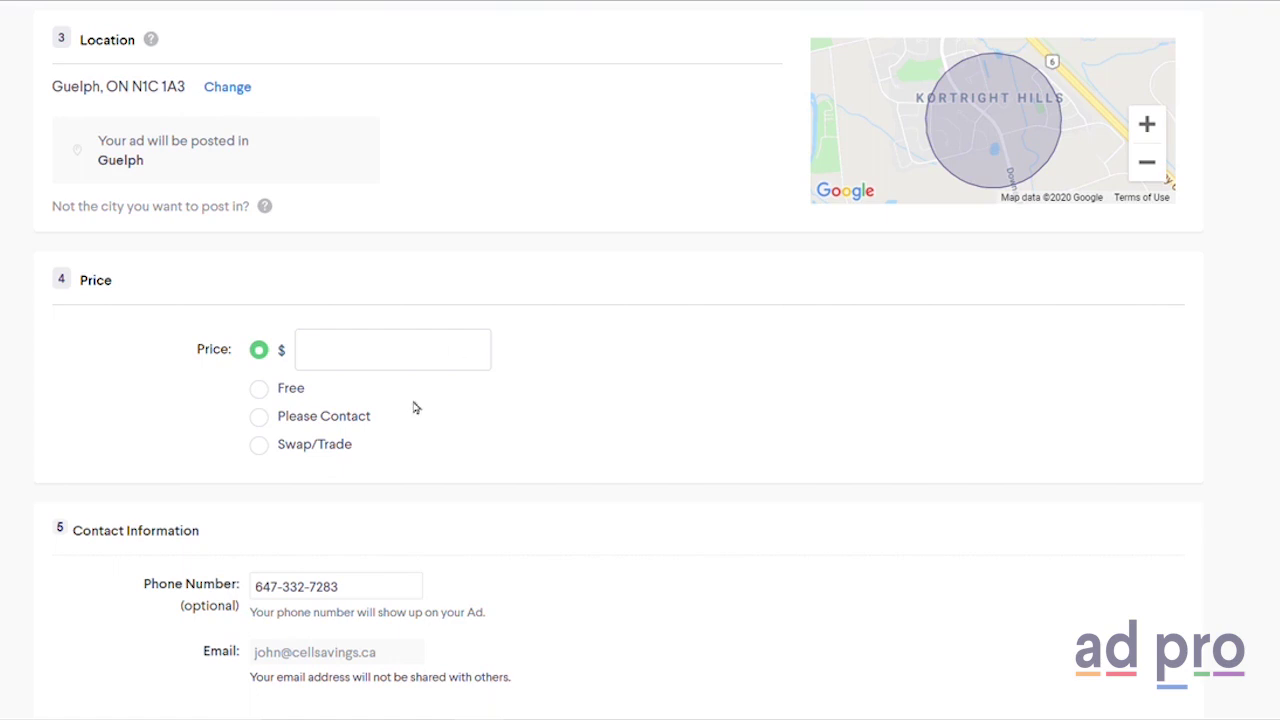
{"action": "left_click", "coordinate": [366, 418]}
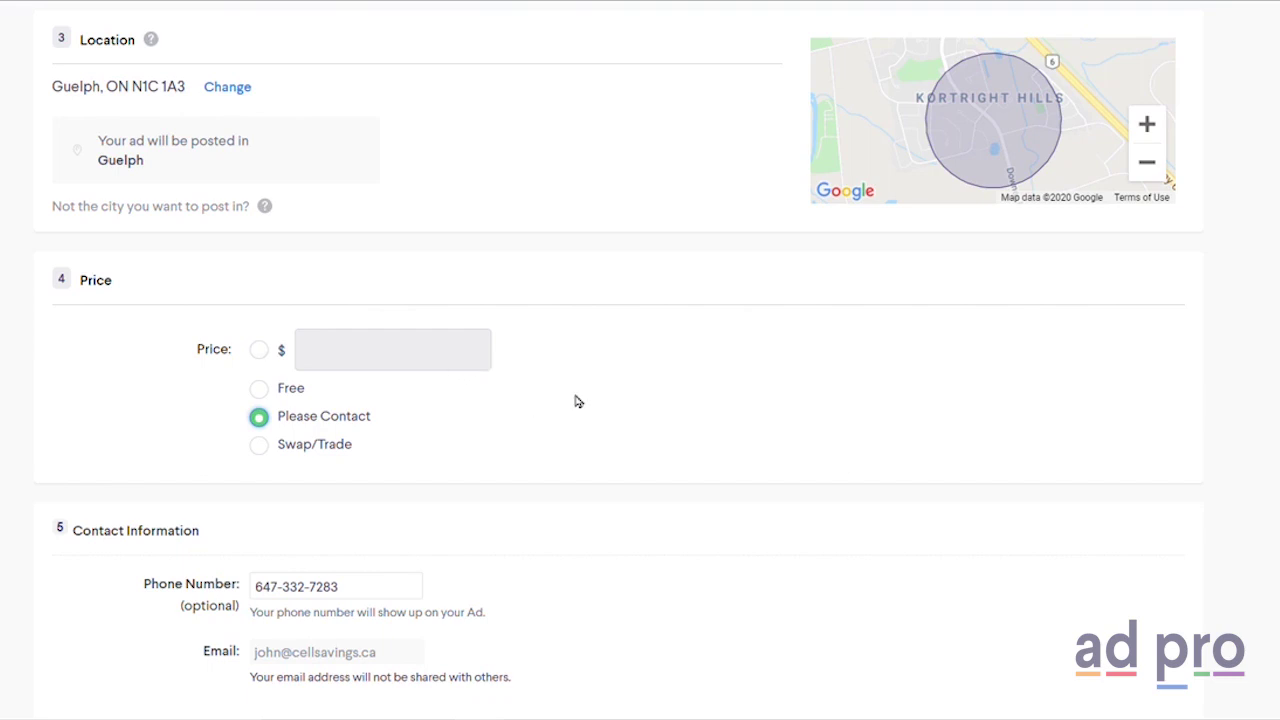
- Add the Top Ad, Highlight Ad, Urgent Ad and Homepage Gallery promotions to the cart
{"action": "scroll", "coordinate": [700, 360], "scroll_direction": "down", "scroll_amount": 2}
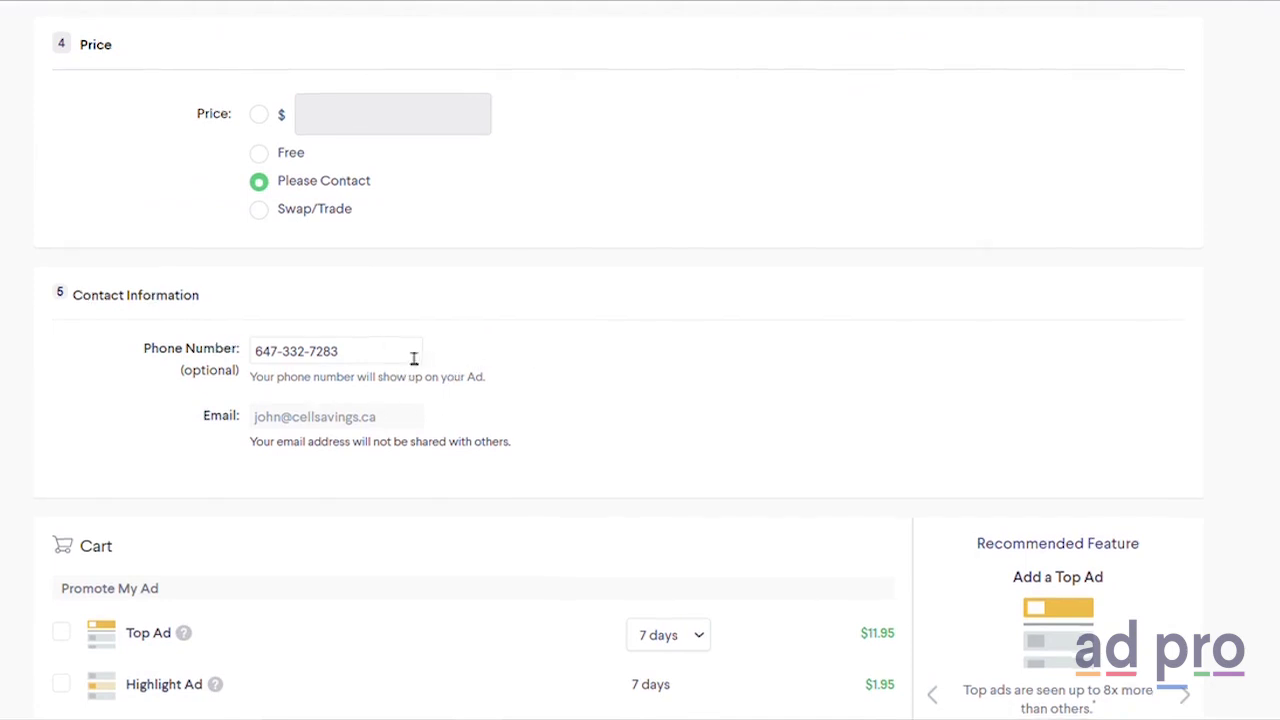
{"action": "scroll", "coordinate": [412, 370], "scroll_direction": "down", "scroll_amount": 2}
{"action": "scroll", "coordinate": [413, 366], "scroll_direction": "down", "scroll_amount": 1}
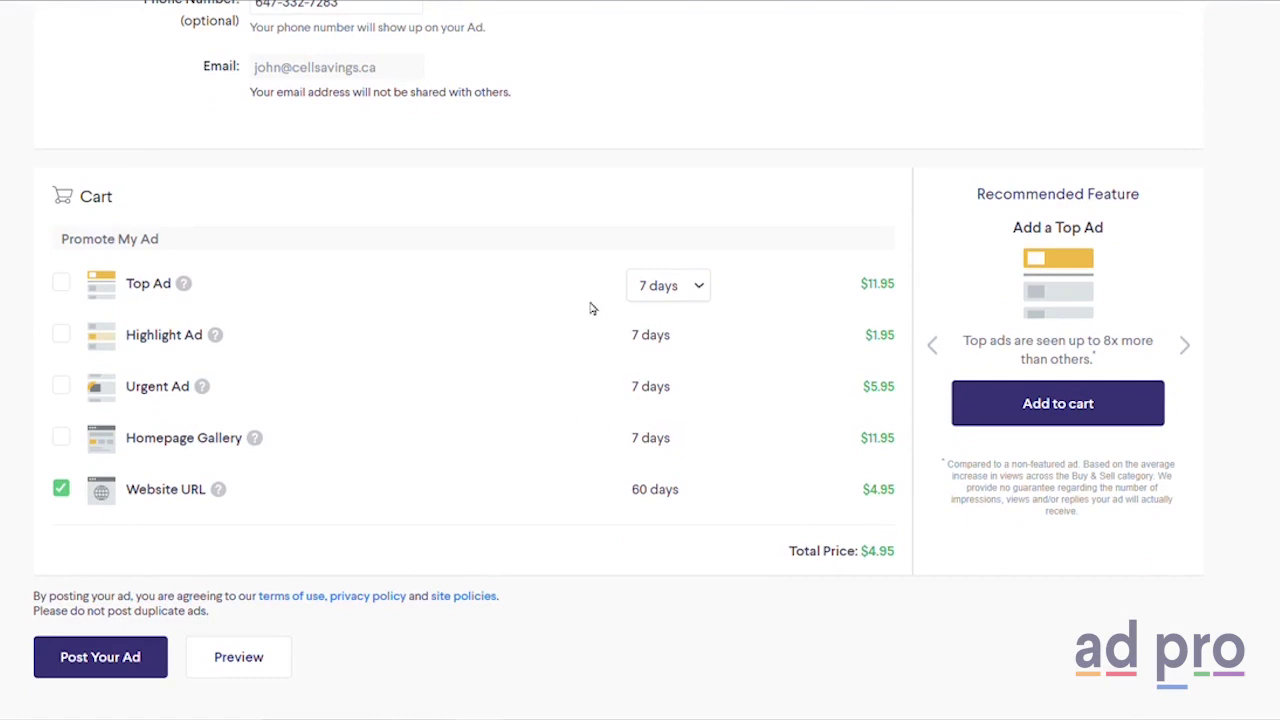
{"action": "left_click", "coordinate": [62, 284]}
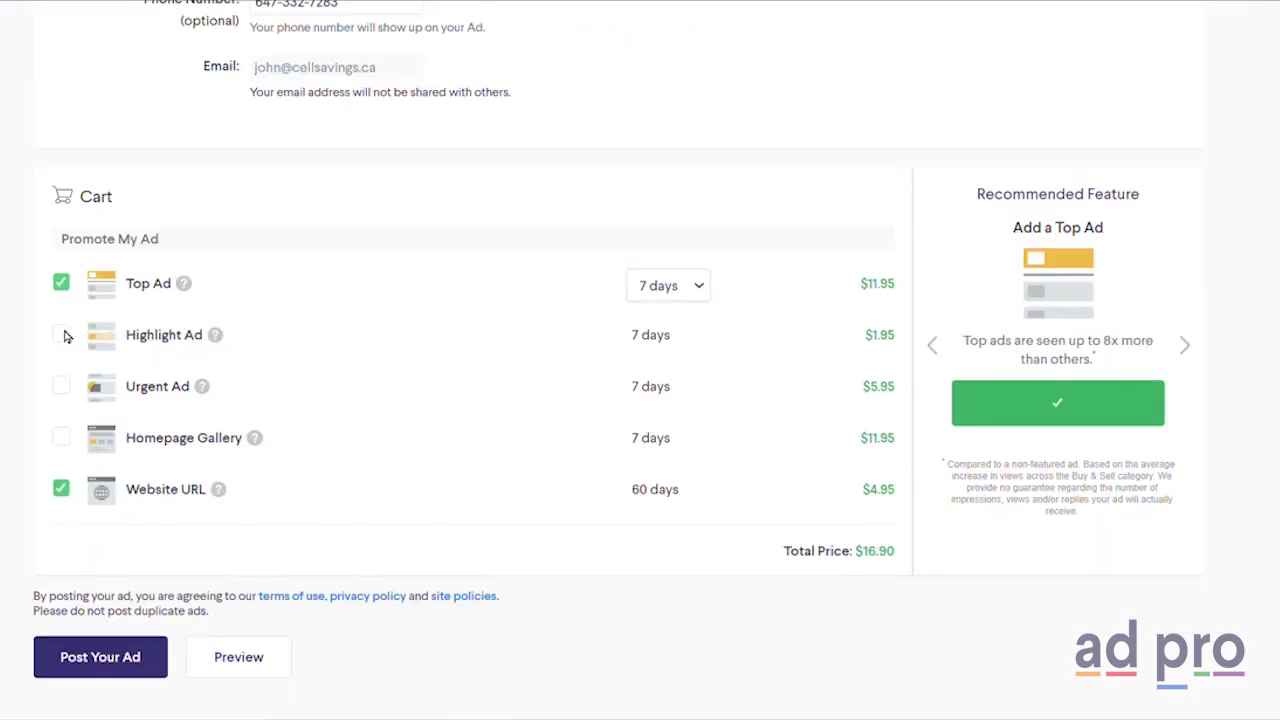
{"action": "left_click", "coordinate": [62, 334]}
{"action": "left_click", "coordinate": [60, 387]}
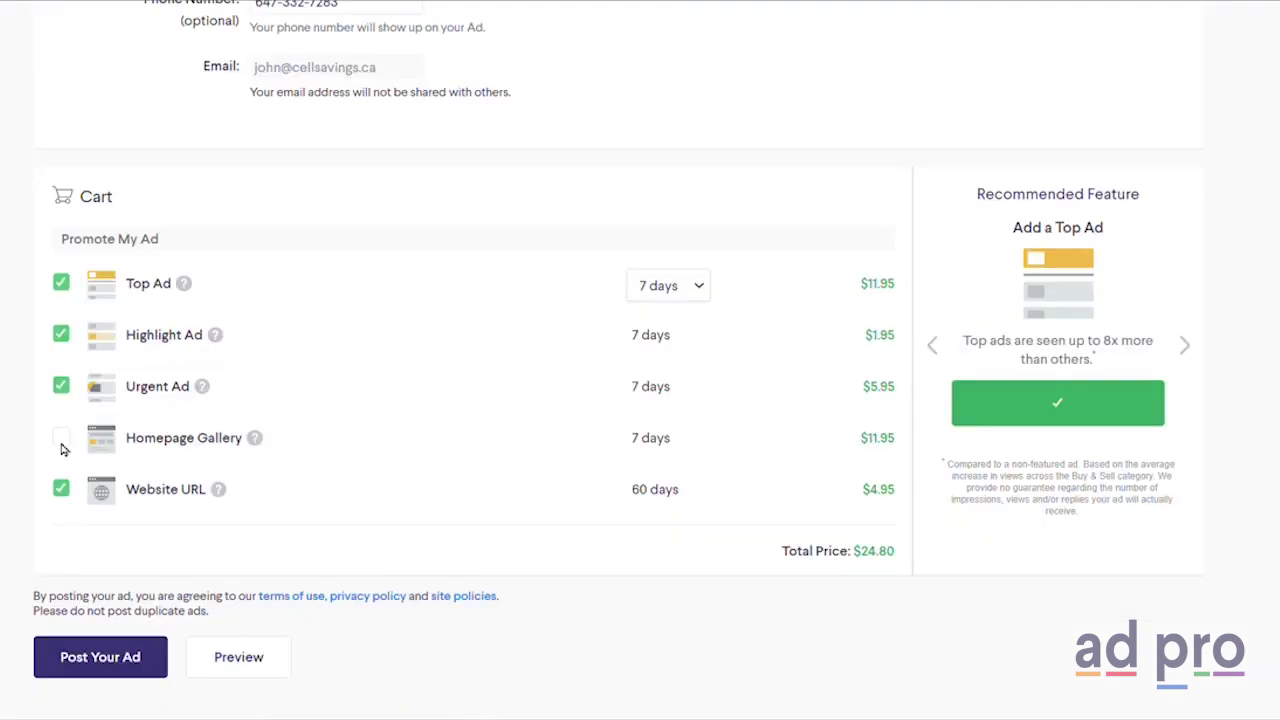
{"action": "left_click", "coordinate": [61, 445]}
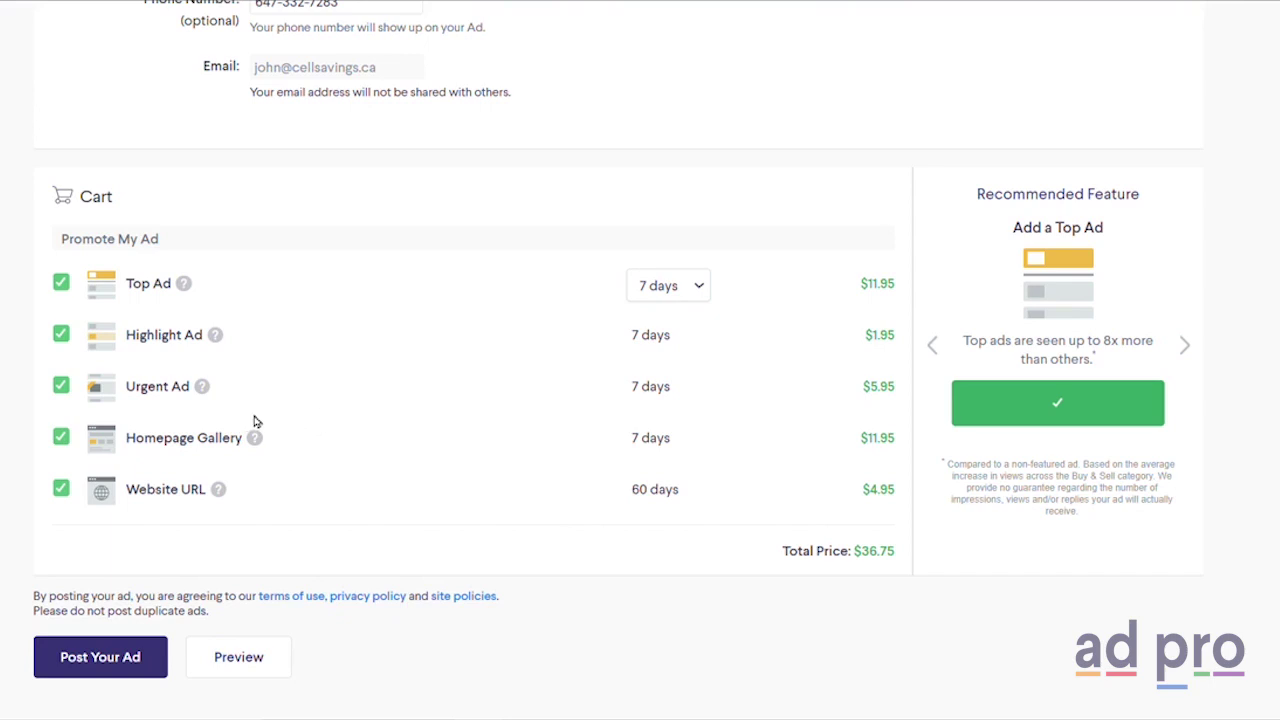
- Clear every paid promotion in the cart, including Website URL, and post the ad
{"action": "mouse_move", "coordinate": [201, 388]}
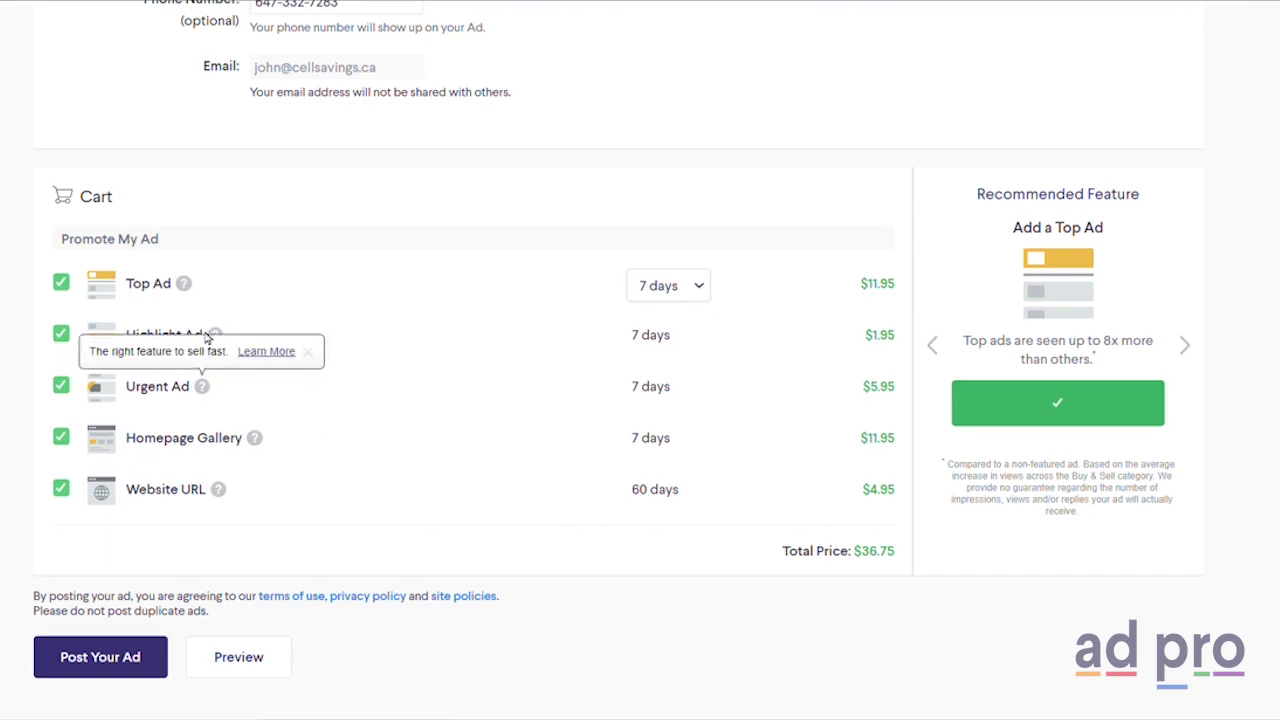
{"action": "left_click_drag", "start_coordinate": [233, 338], "coordinate": [126, 336]}
{"action": "left_click_drag", "start_coordinate": [195, 285], "coordinate": [126, 285]}
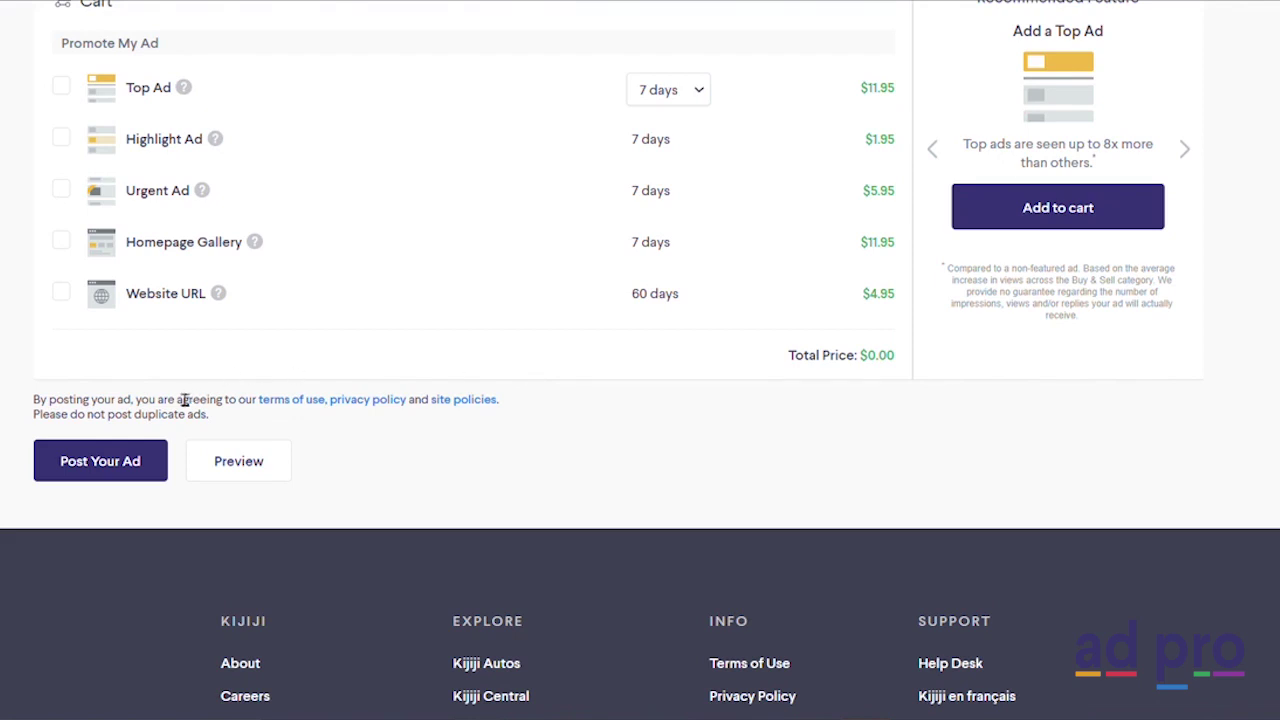
{"action": "left_click", "coordinate": [138, 468]}
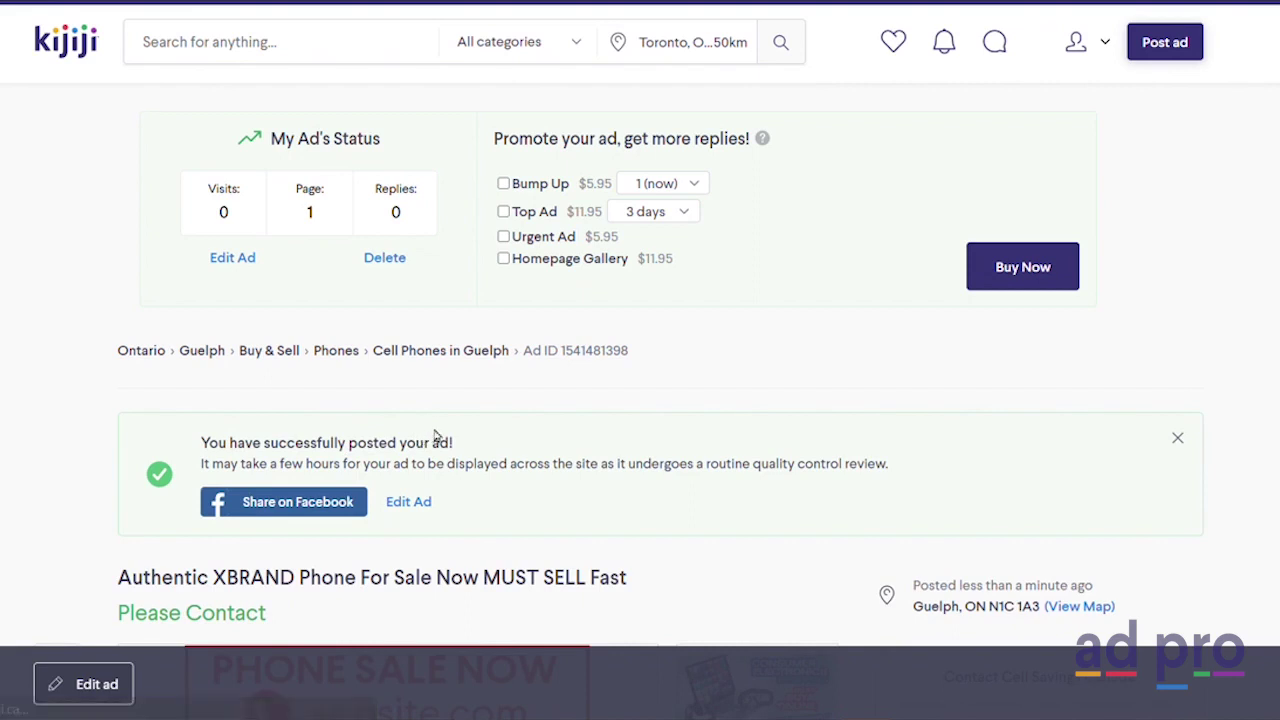
- Open My Ads and look for the posted XBRAND phone ad among the Guelph cell phone listings
{"action": "left_click", "coordinate": [1076, 42]}
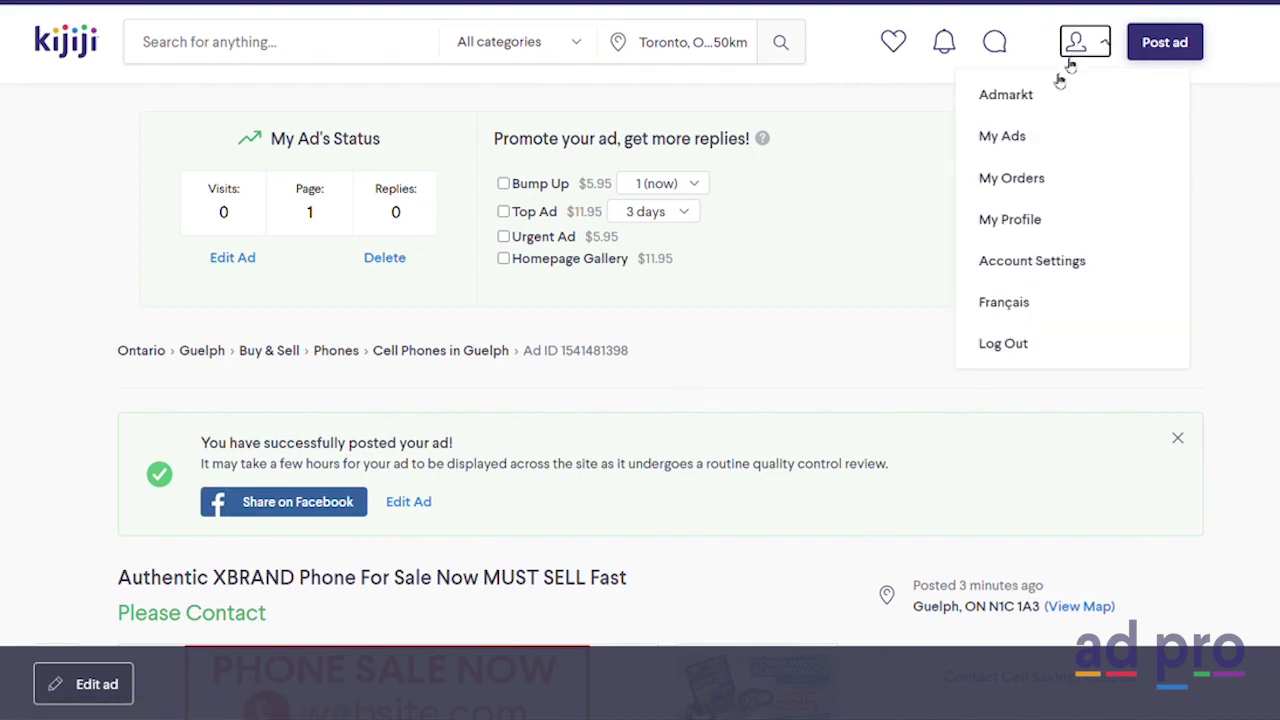
{"action": "left_click", "coordinate": [1005, 135]}
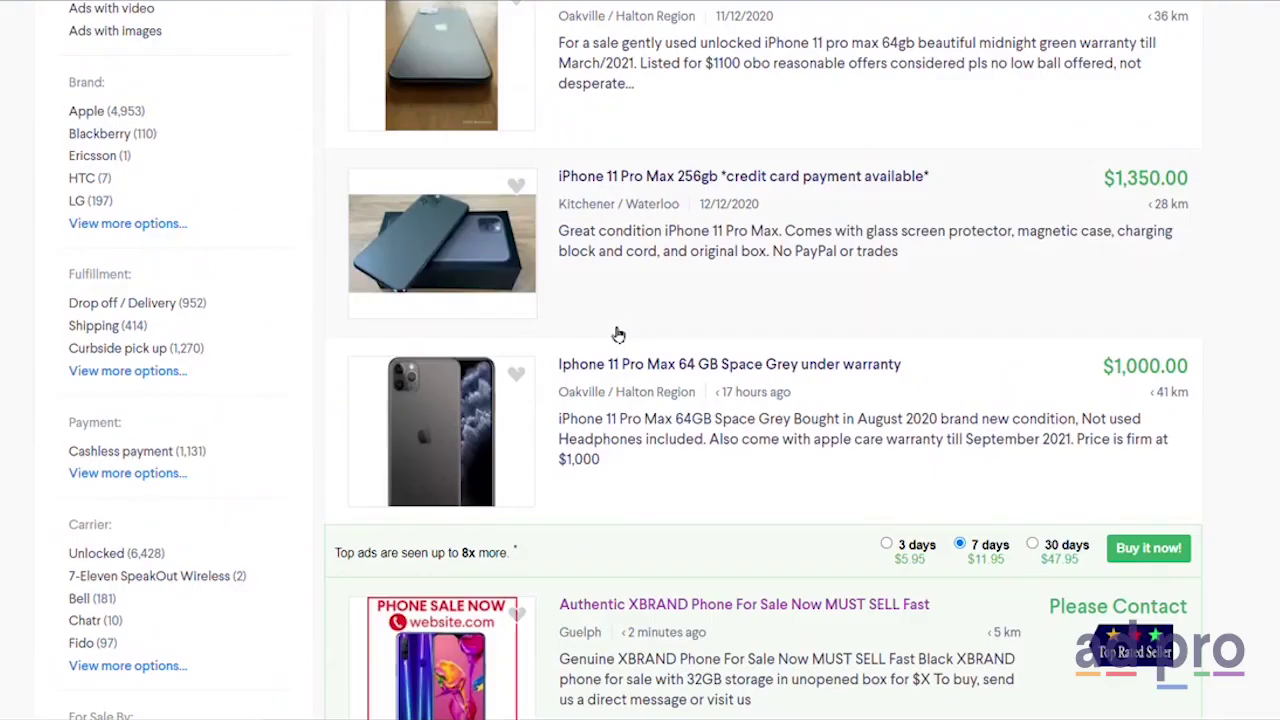
{"action": "scroll", "coordinate": [616, 335], "scroll_direction": "down", "scroll_amount": 2}
{"action": "scroll", "coordinate": [594, 346], "scroll_direction": "down", "scroll_amount": 2}
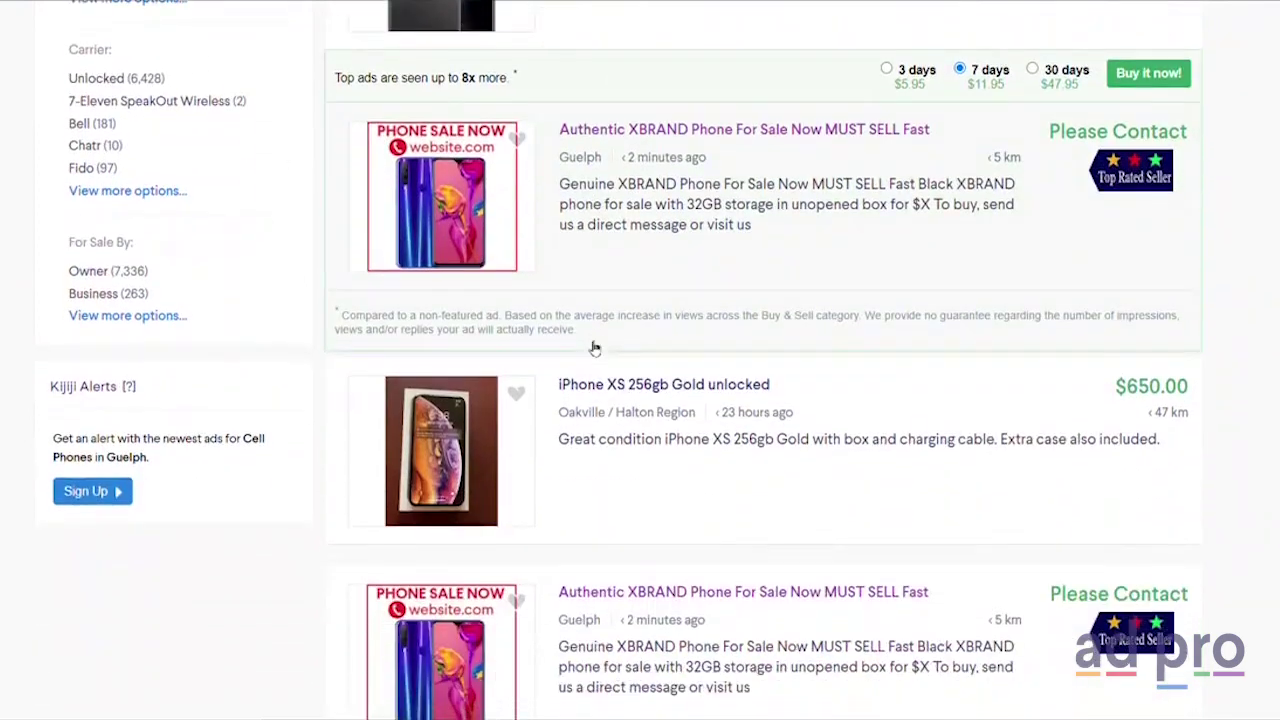
{"action": "scroll", "coordinate": [594, 346], "scroll_direction": "down", "scroll_amount": 2}
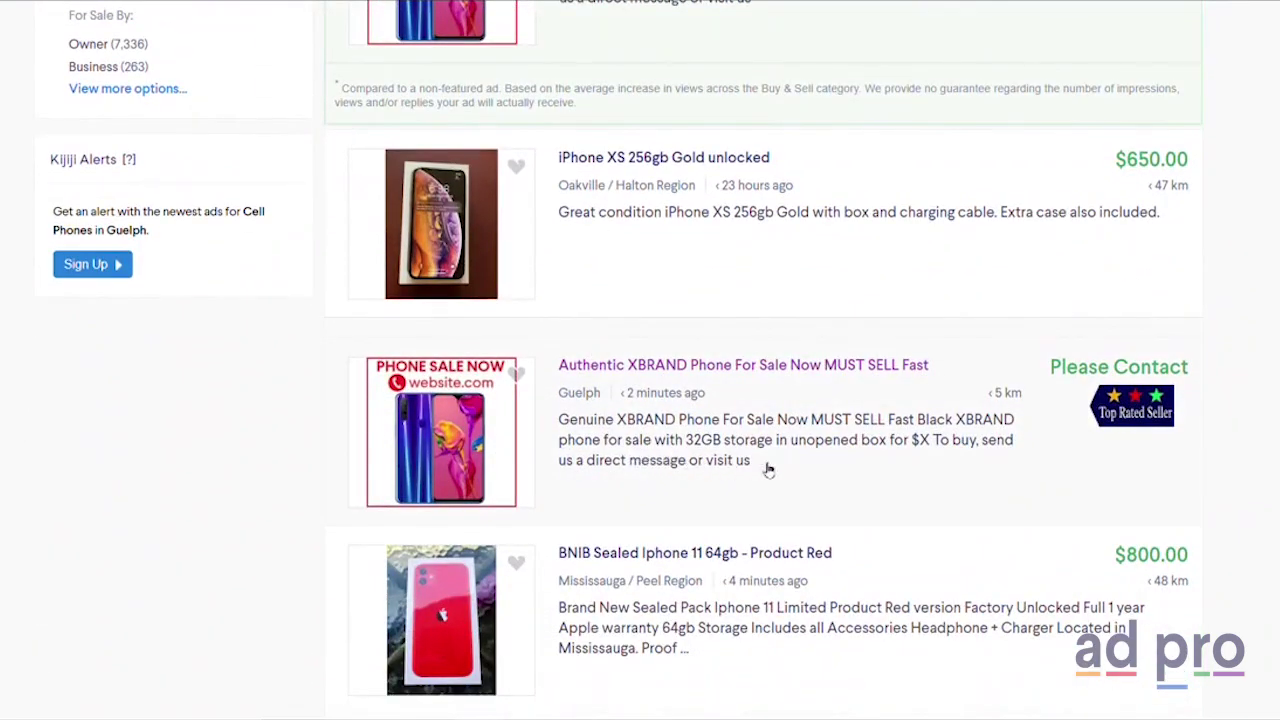